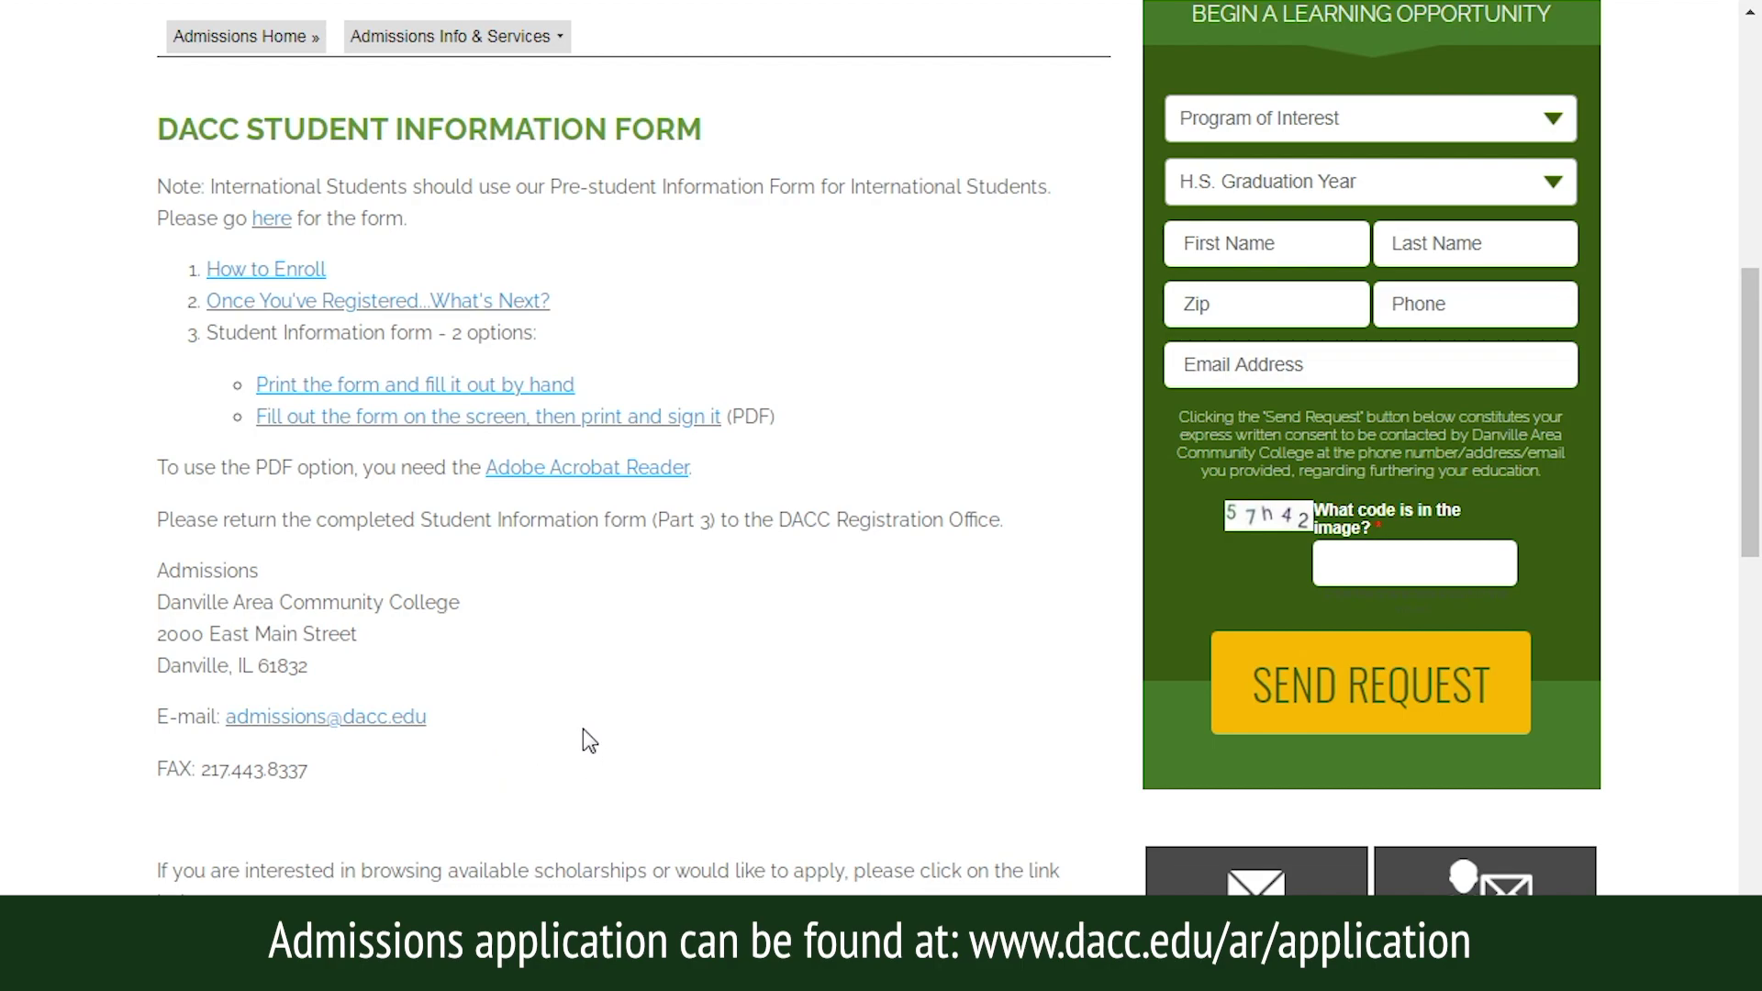
# Go from the DACC homepage through myDACC to the First Time User Selfserve setup page.
pyautogui.moveTo(1749, 376); pyautogui.dragTo(1725, 75)
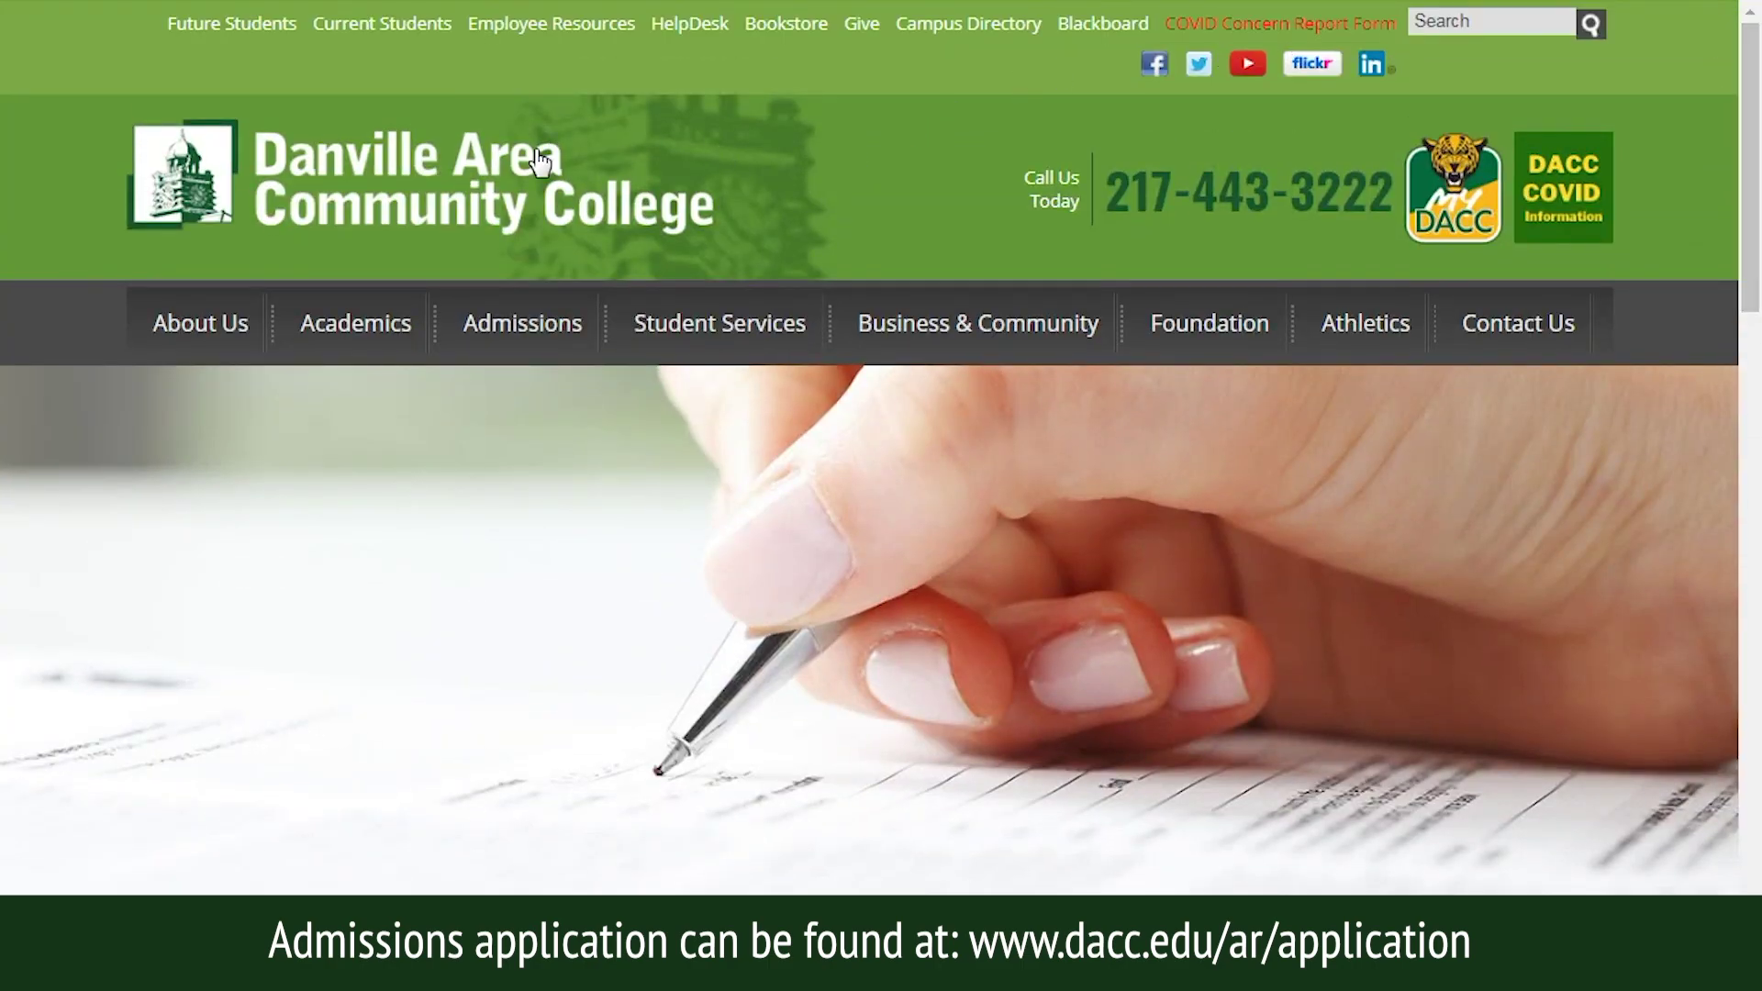
pyautogui.click(451, 201)
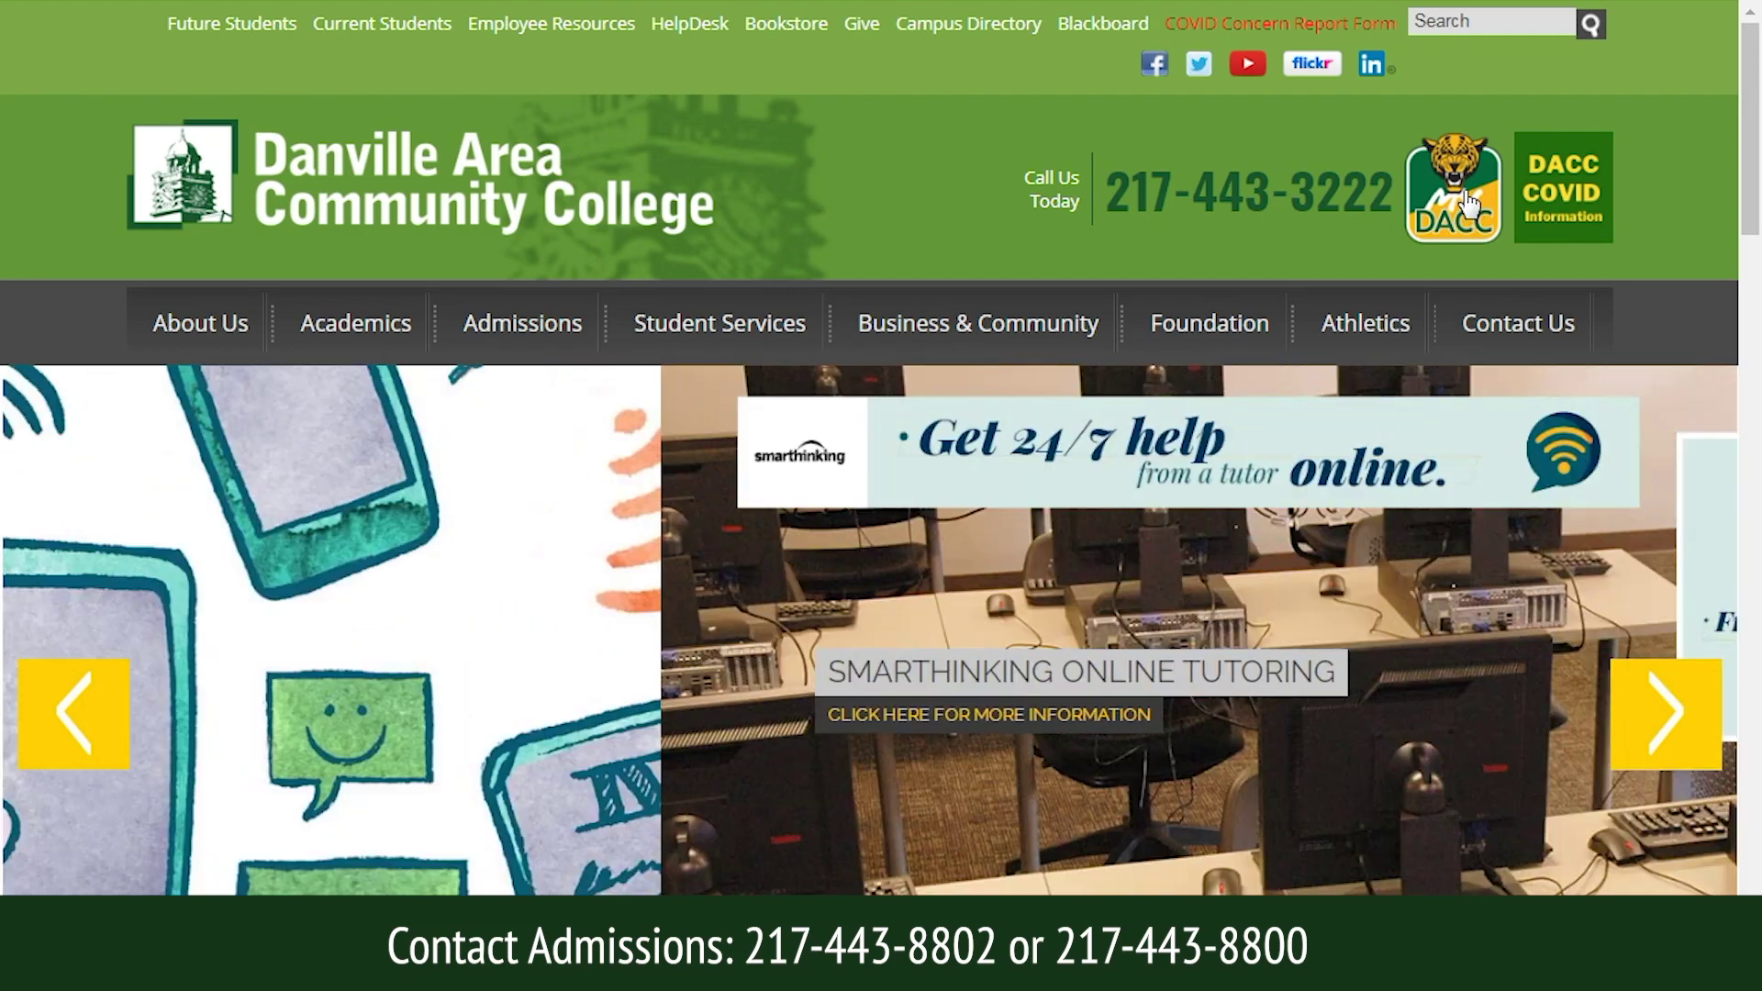
pyautogui.click(1466, 200)
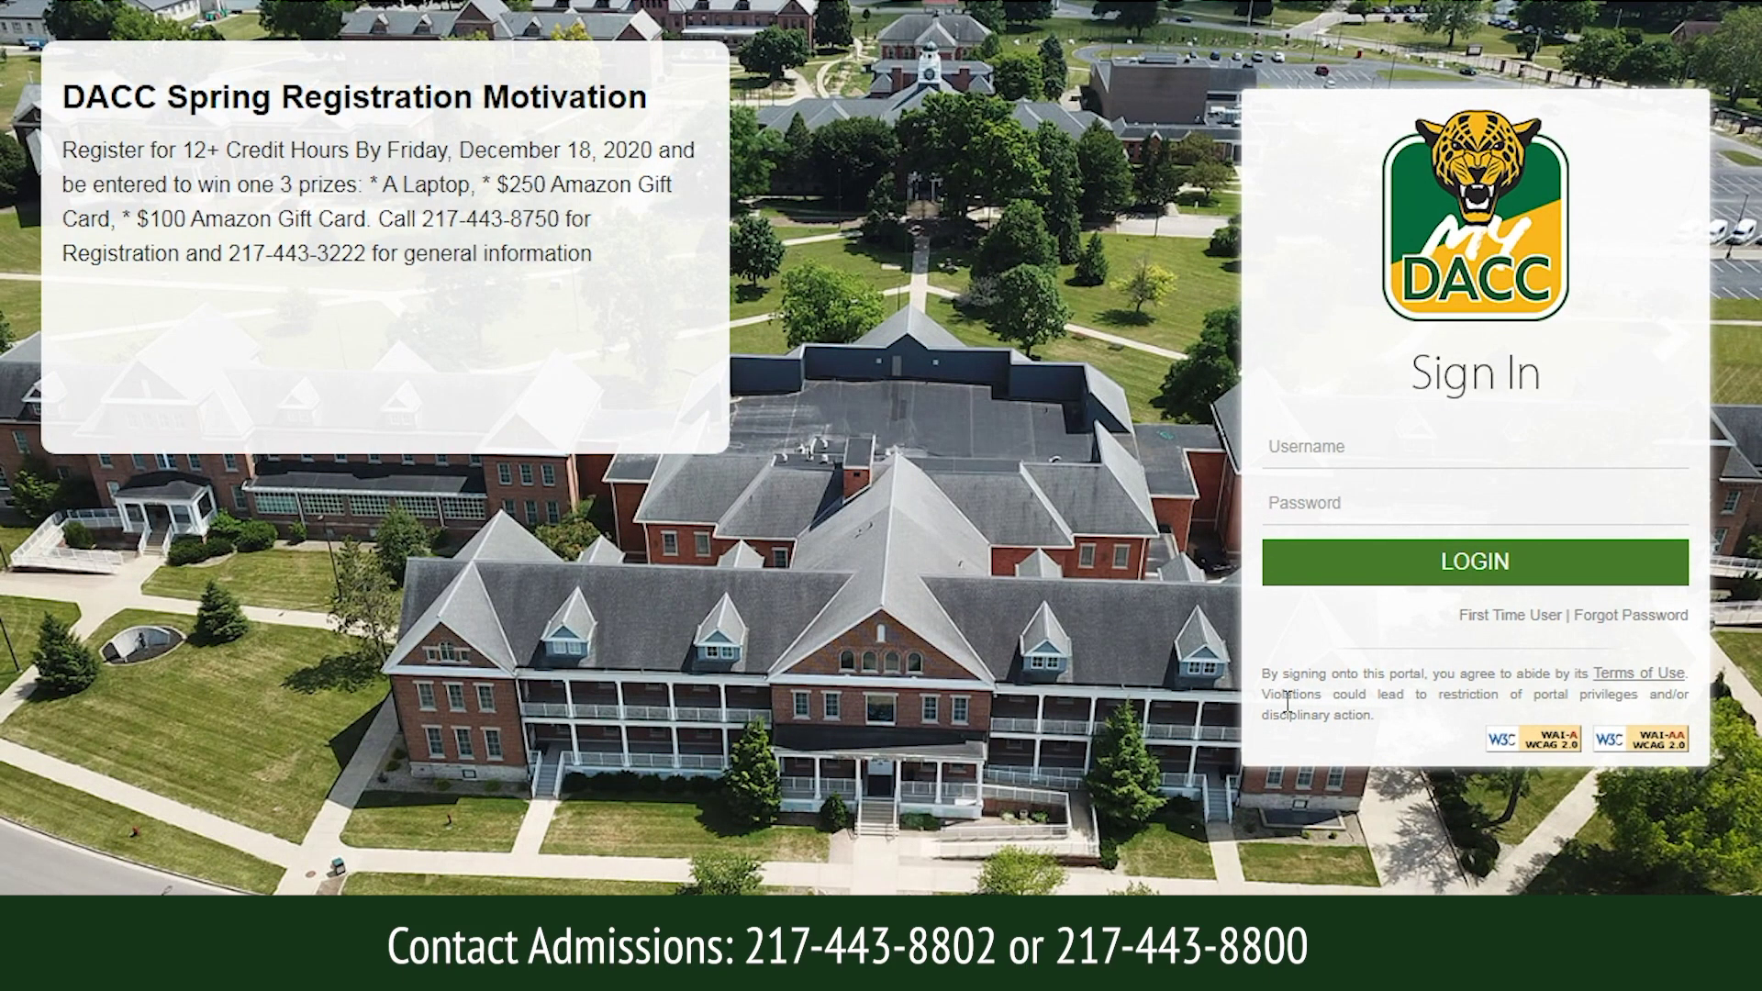
pyautogui.click(1516, 616)
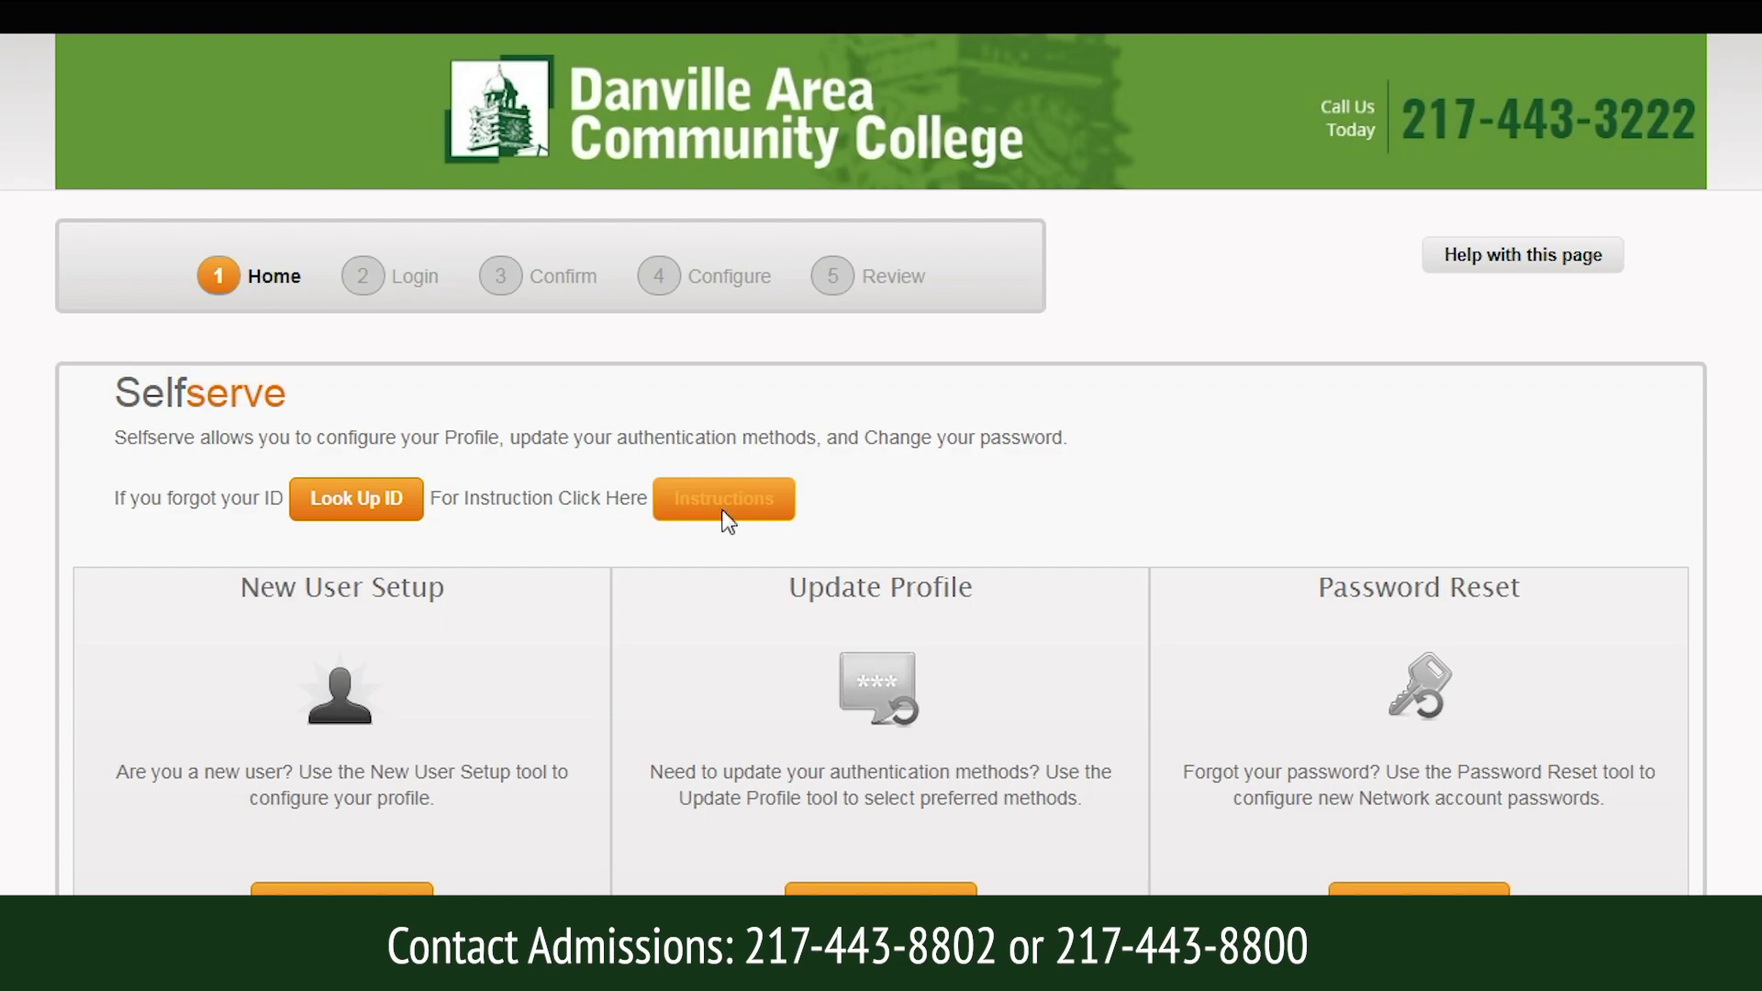
pyautogui.click(725, 500)
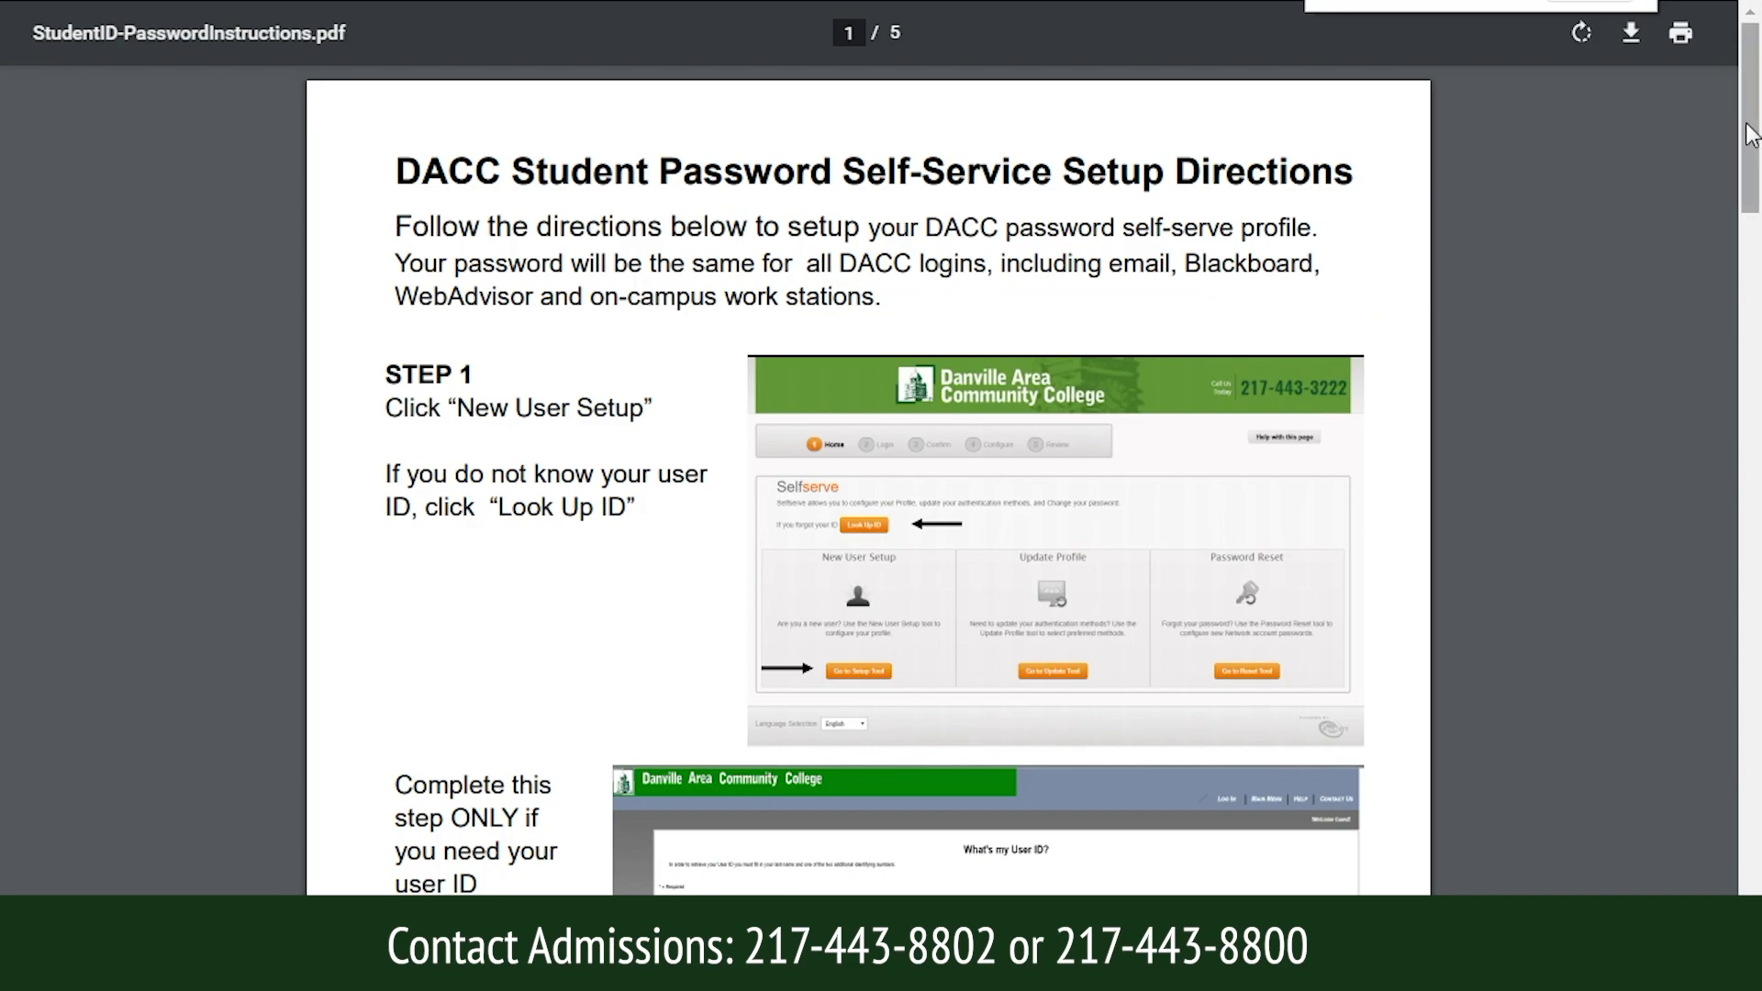
pyautogui.moveTo(1753, 133); pyautogui.dragTo(1751, 37)
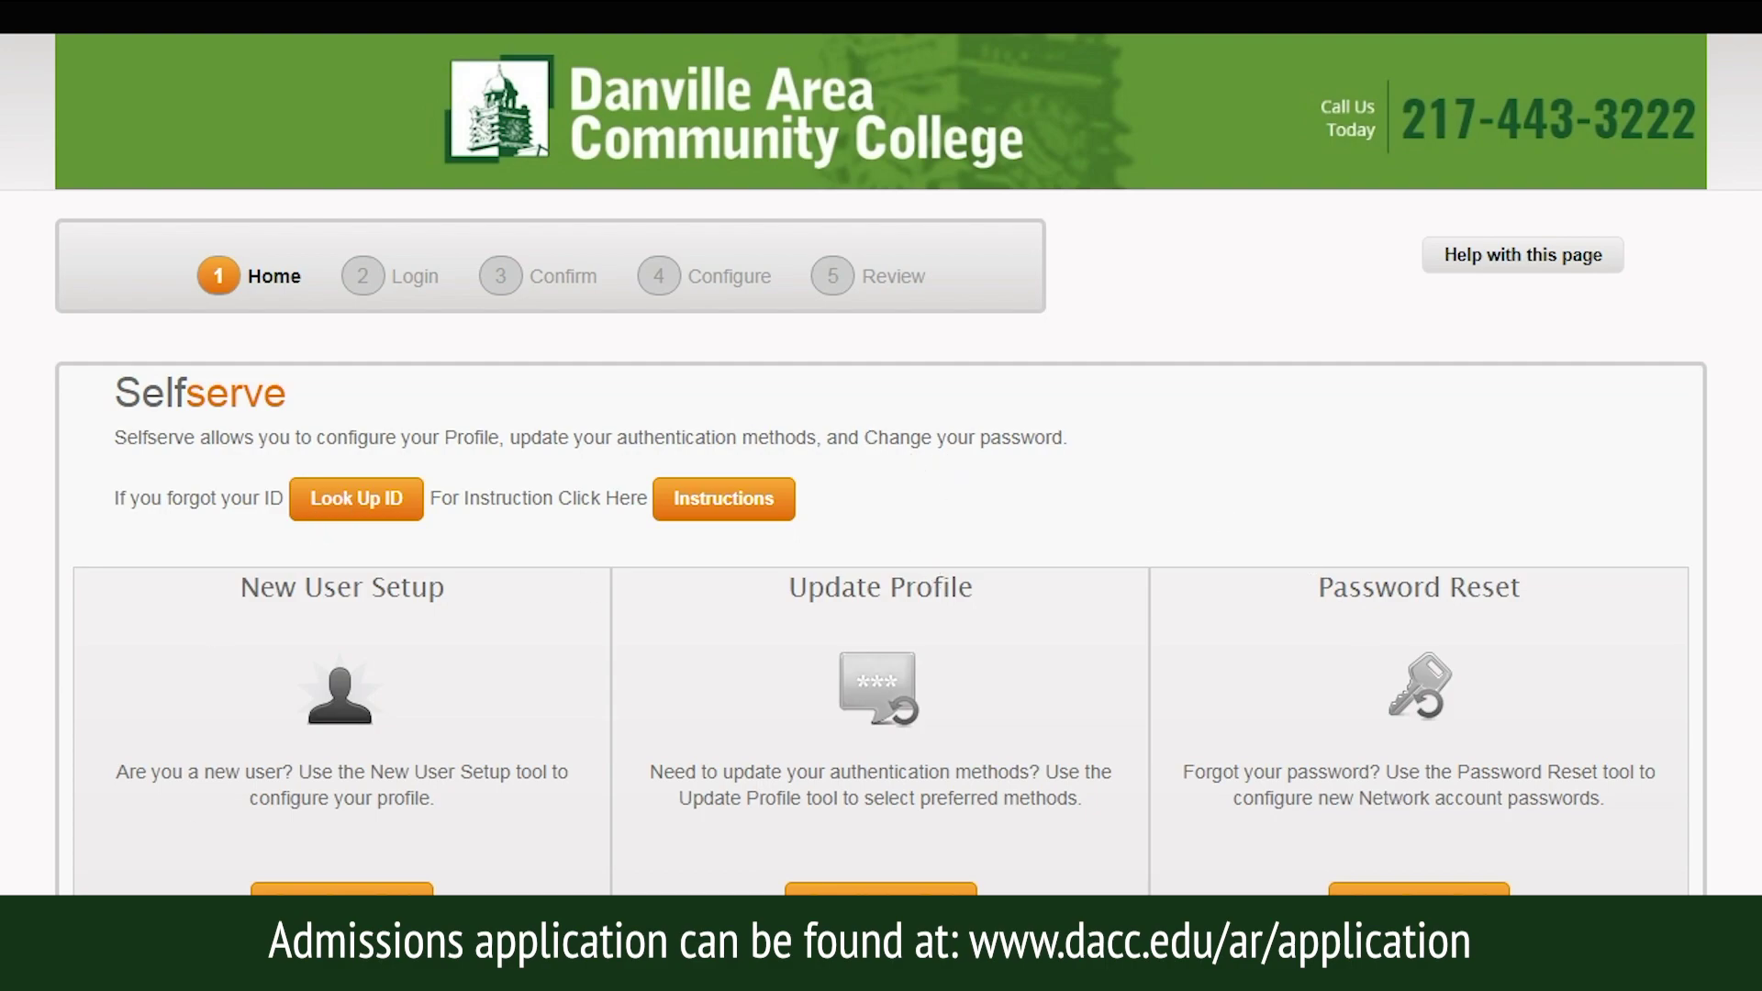
# Reach the DACC Scholarships sign-in via Foundation > Scholarship Information and select the username field.
pyautogui.click(712, 109)
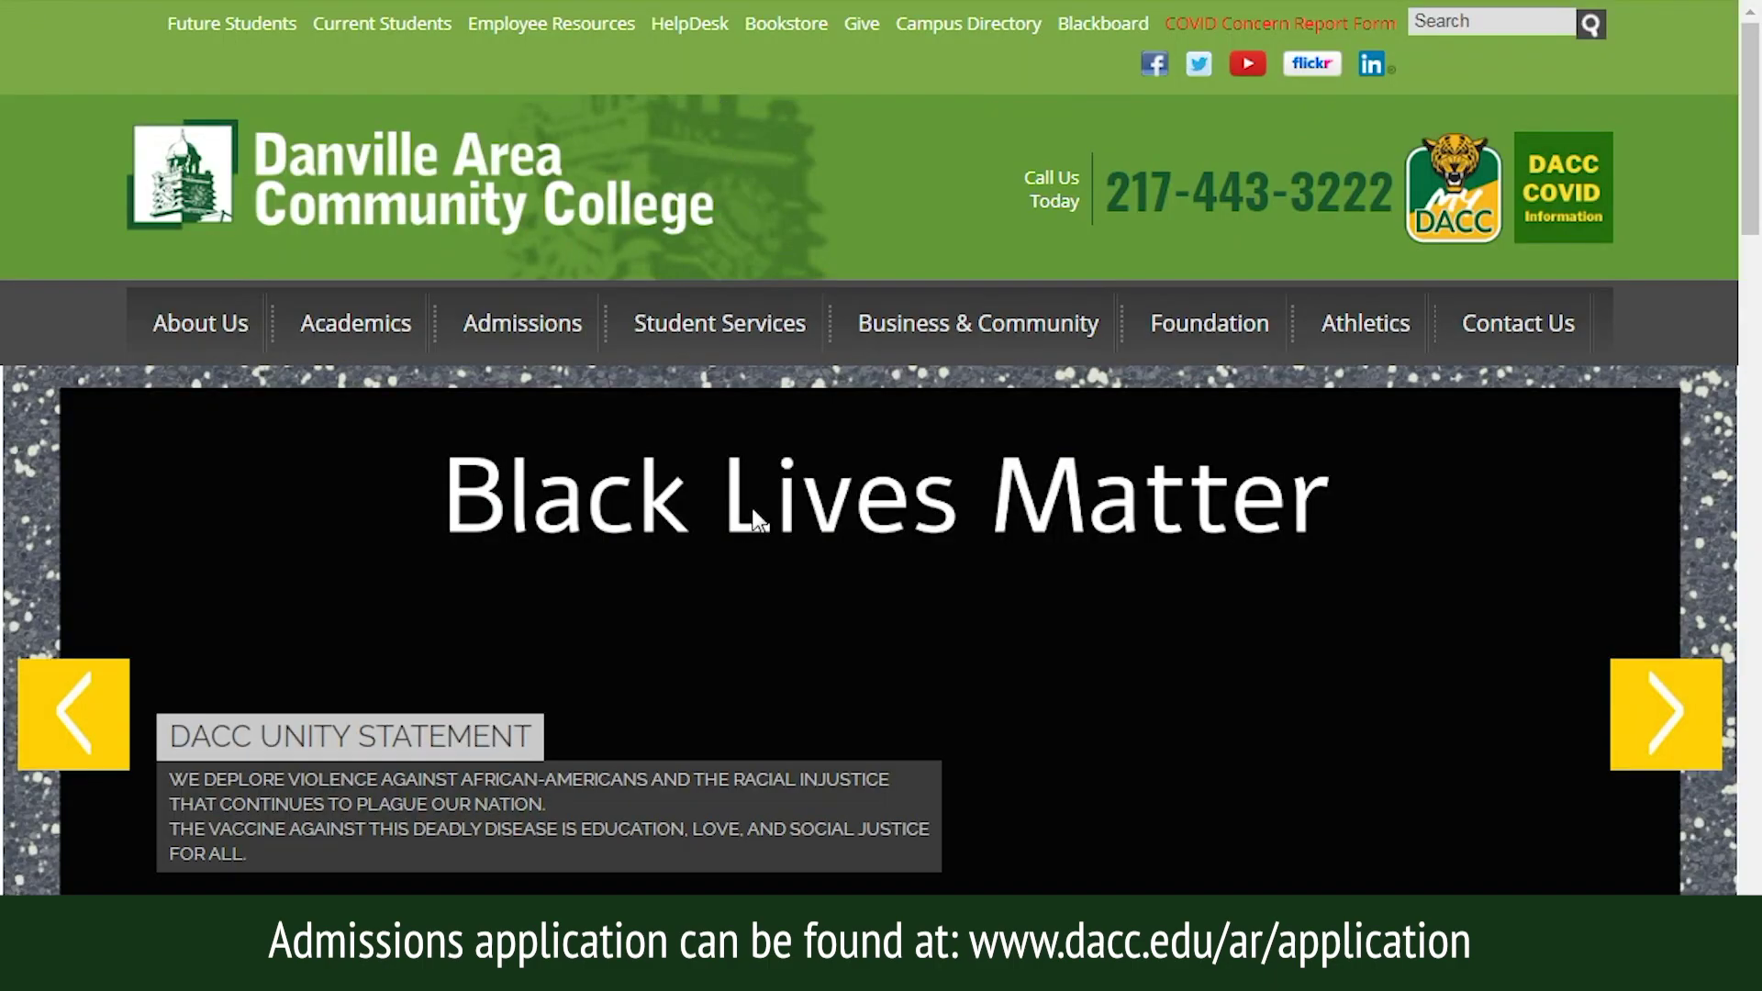
pyautogui.moveTo(1183, 344)
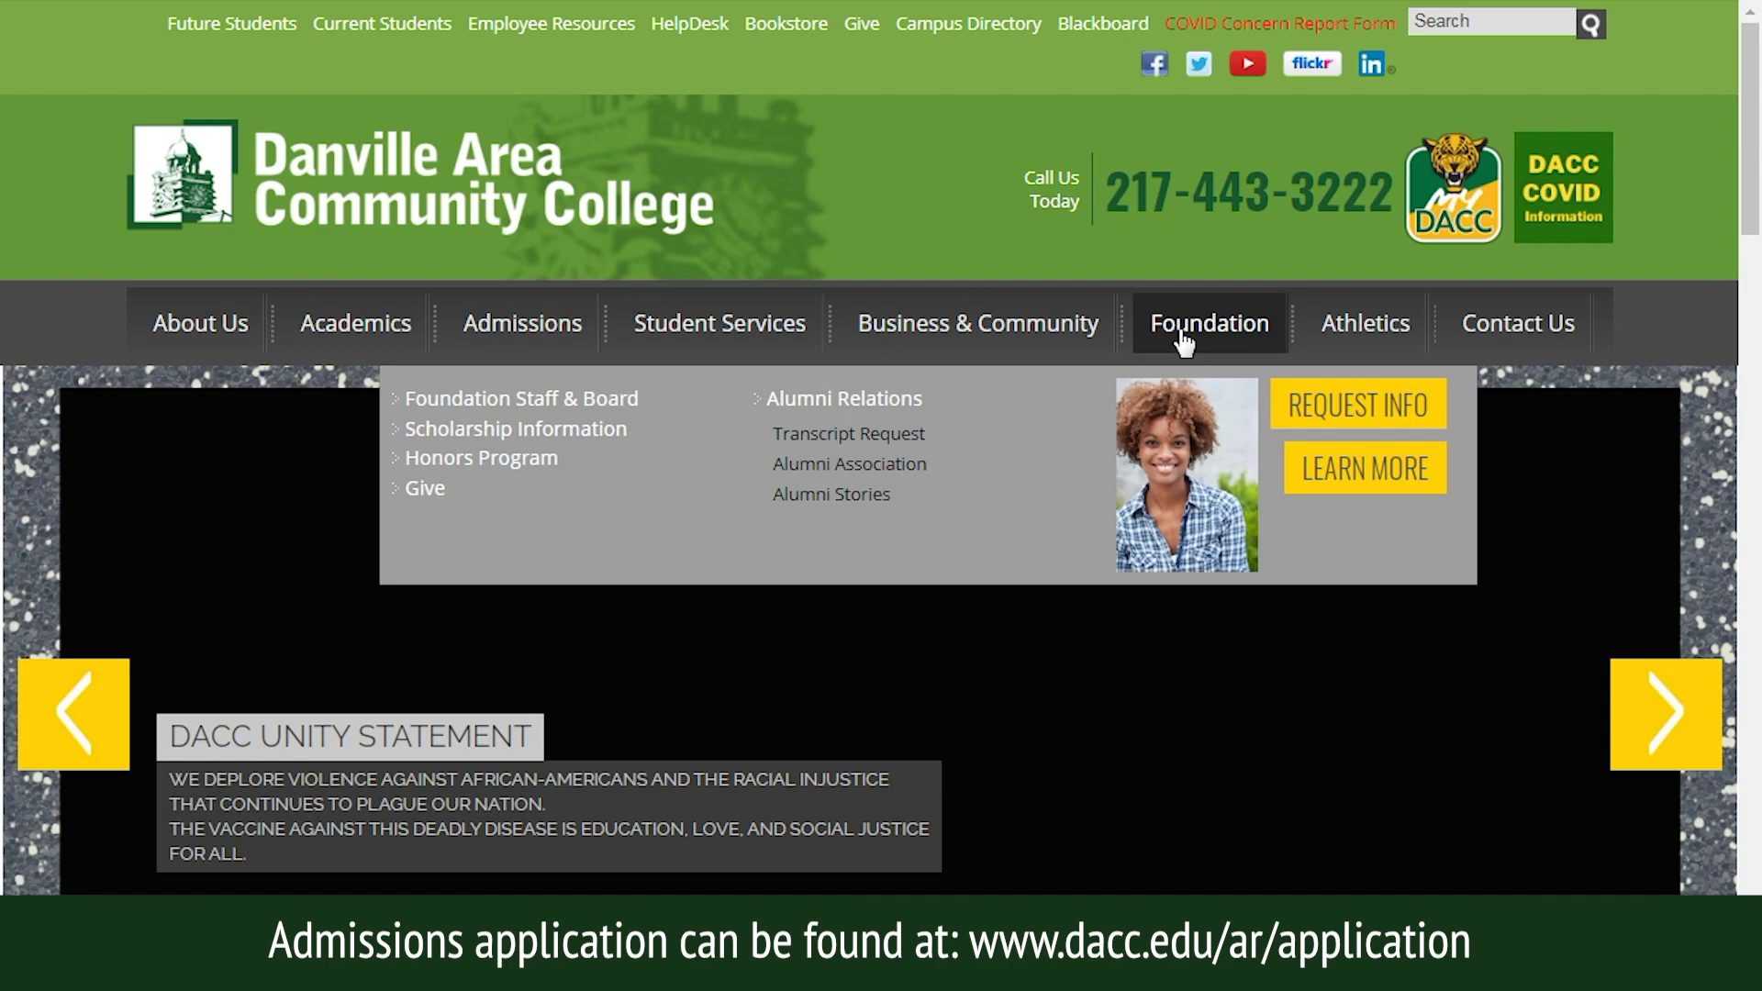
pyautogui.click(578, 433)
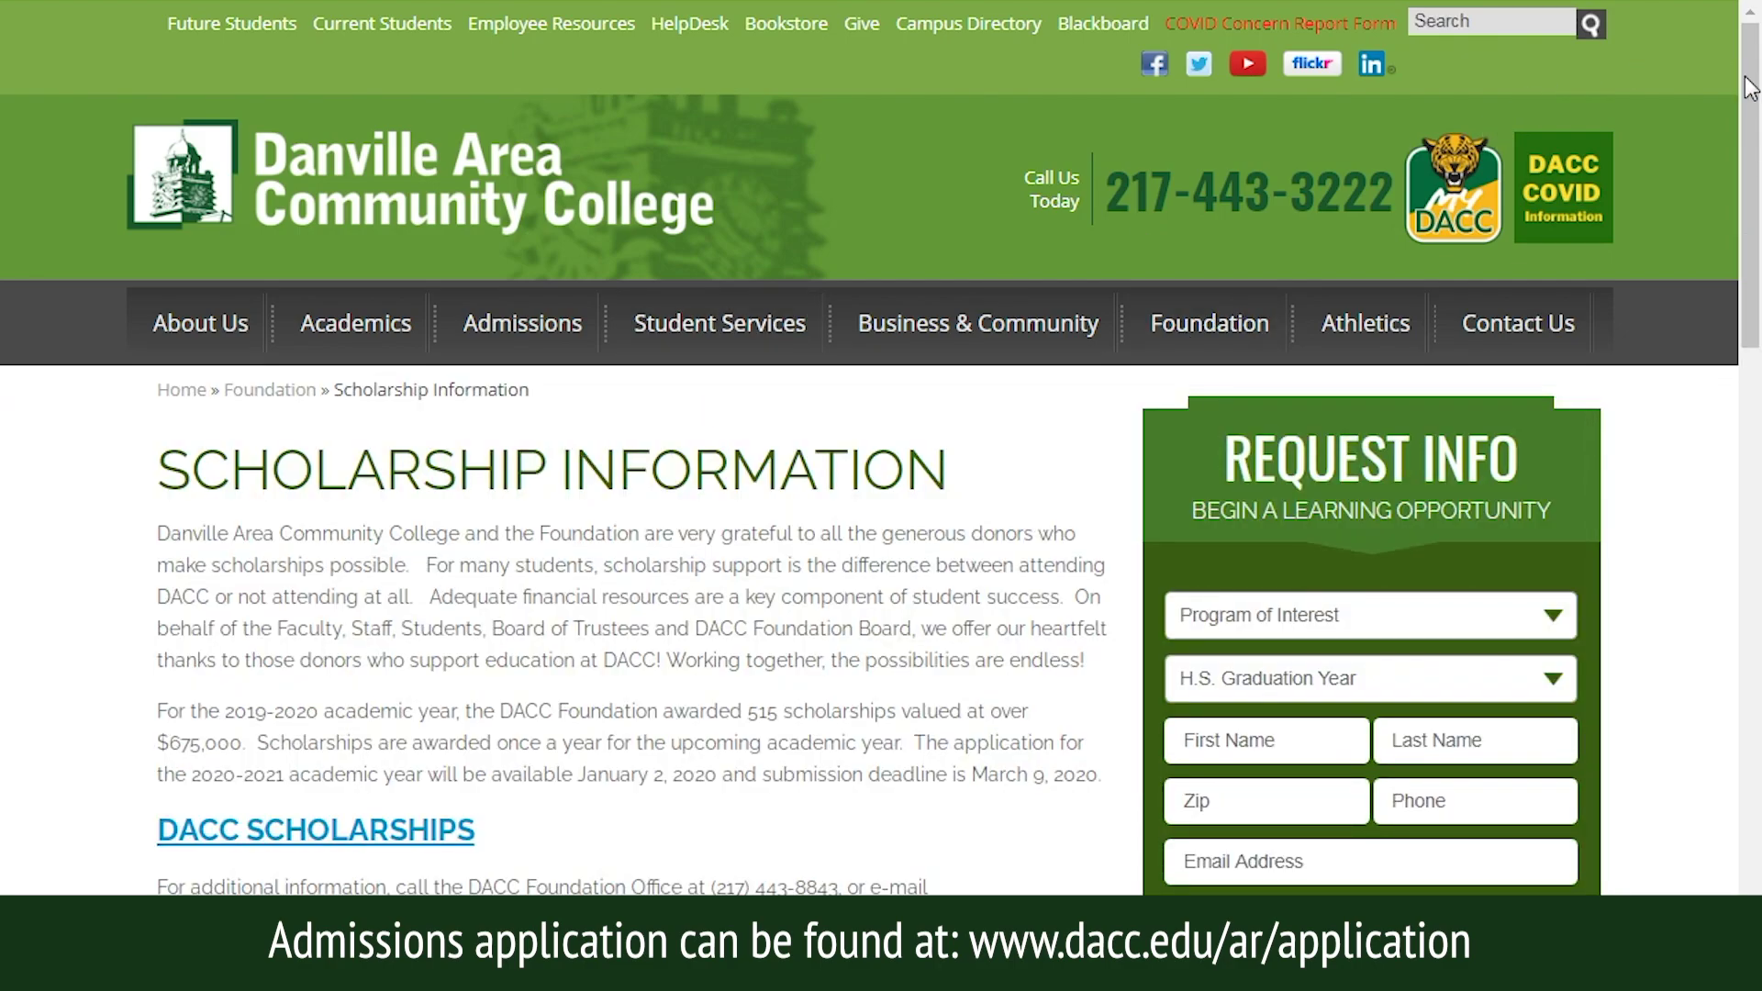
pyautogui.moveTo(1744, 84); pyautogui.dragTo(1748, 144)
pyautogui.scroll(-2, 1748, 144)
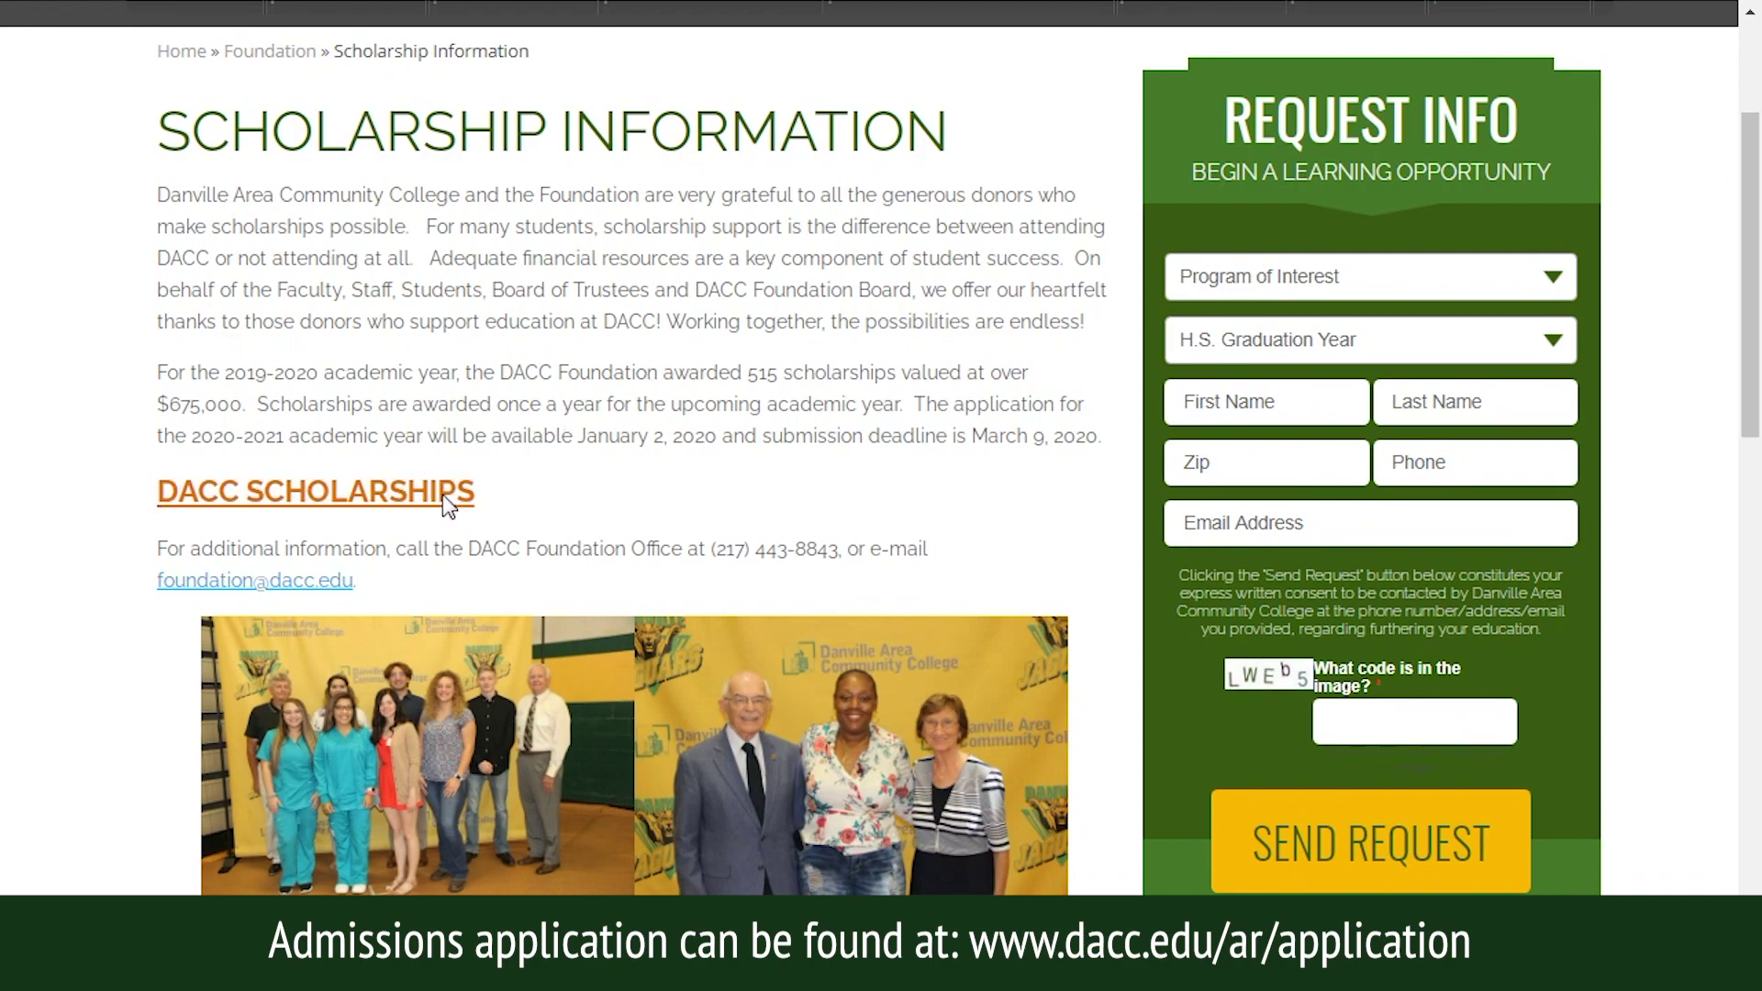
pyautogui.click(449, 500)
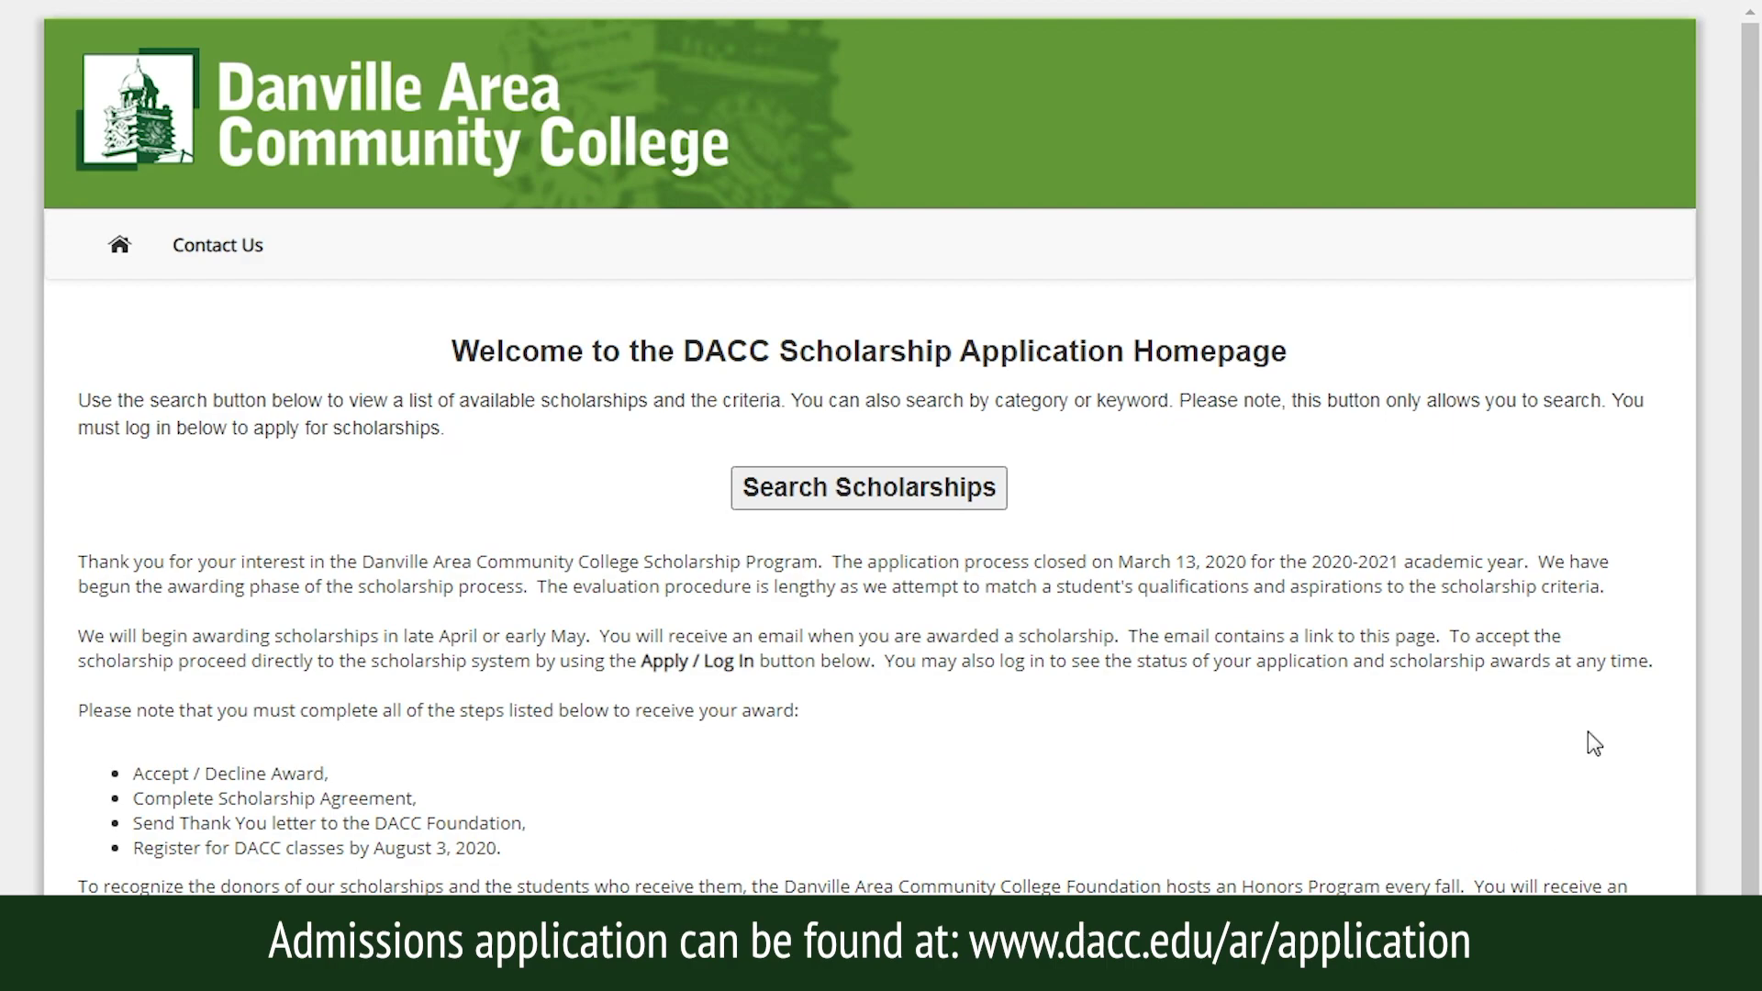
pyautogui.scroll(-1, 1725, 697)
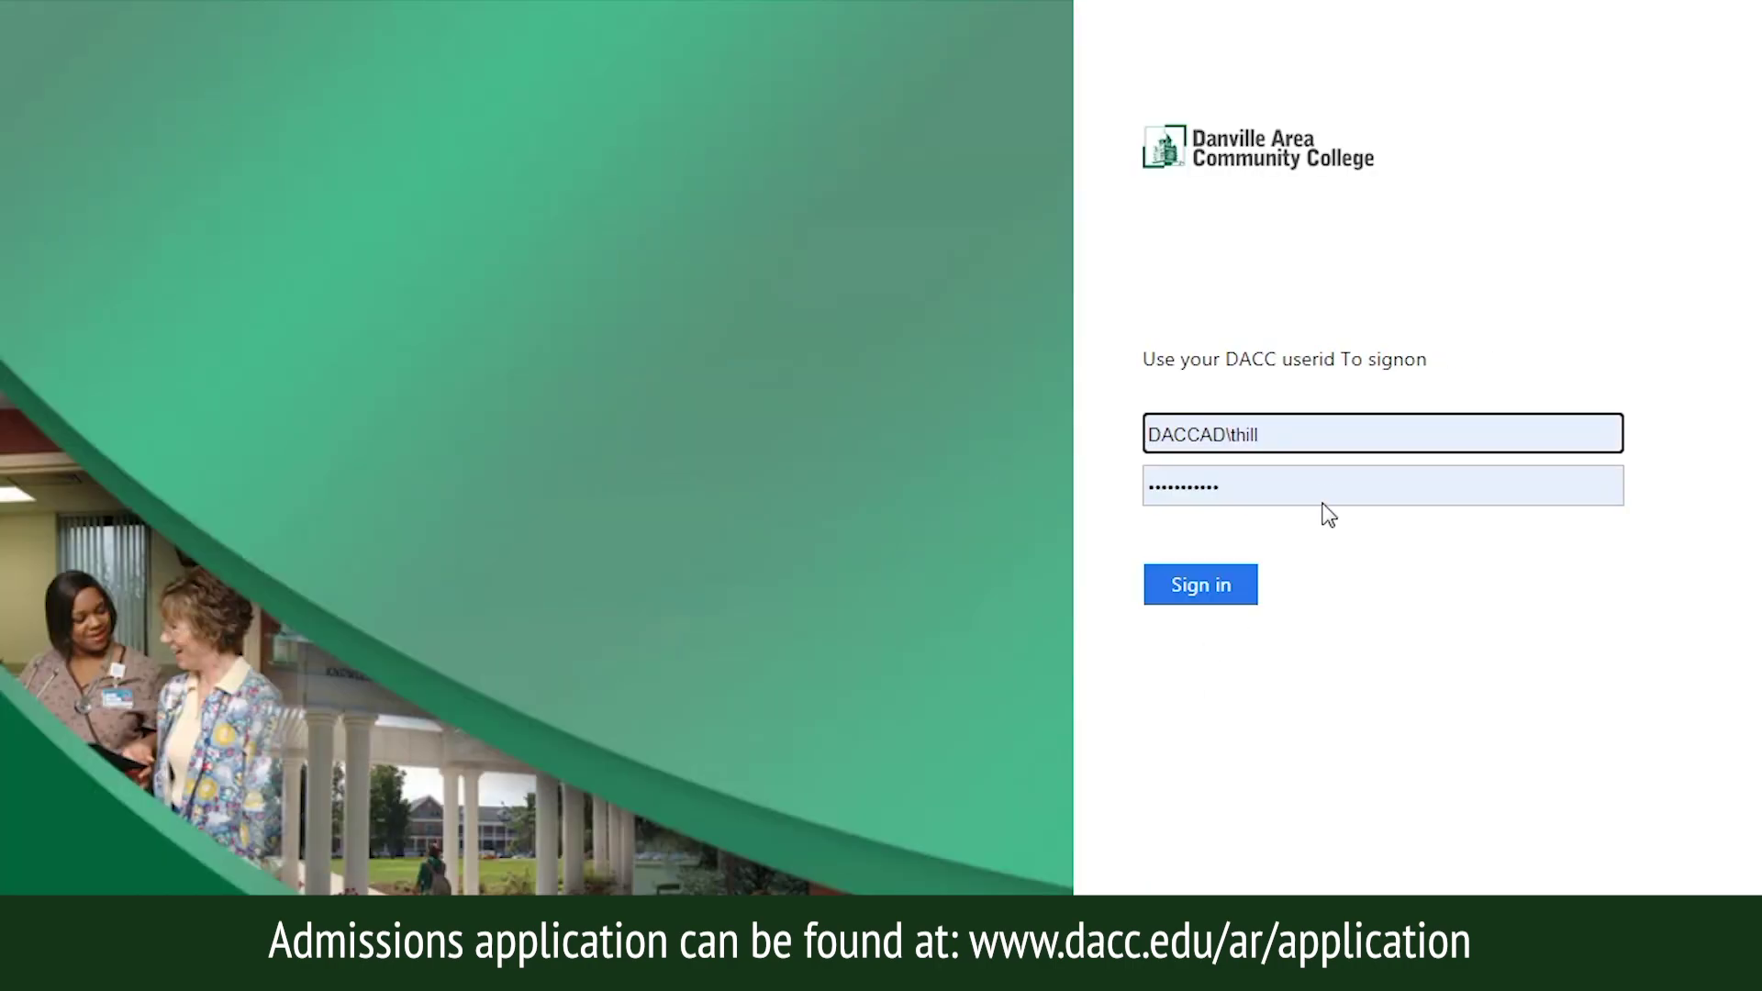
pyautogui.click(1322, 444)
# Replace the saved username with the student's username, enter the account password, and sign in.
pyautogui.moveTo(1322, 444); pyautogui.dragTo(1145, 444)
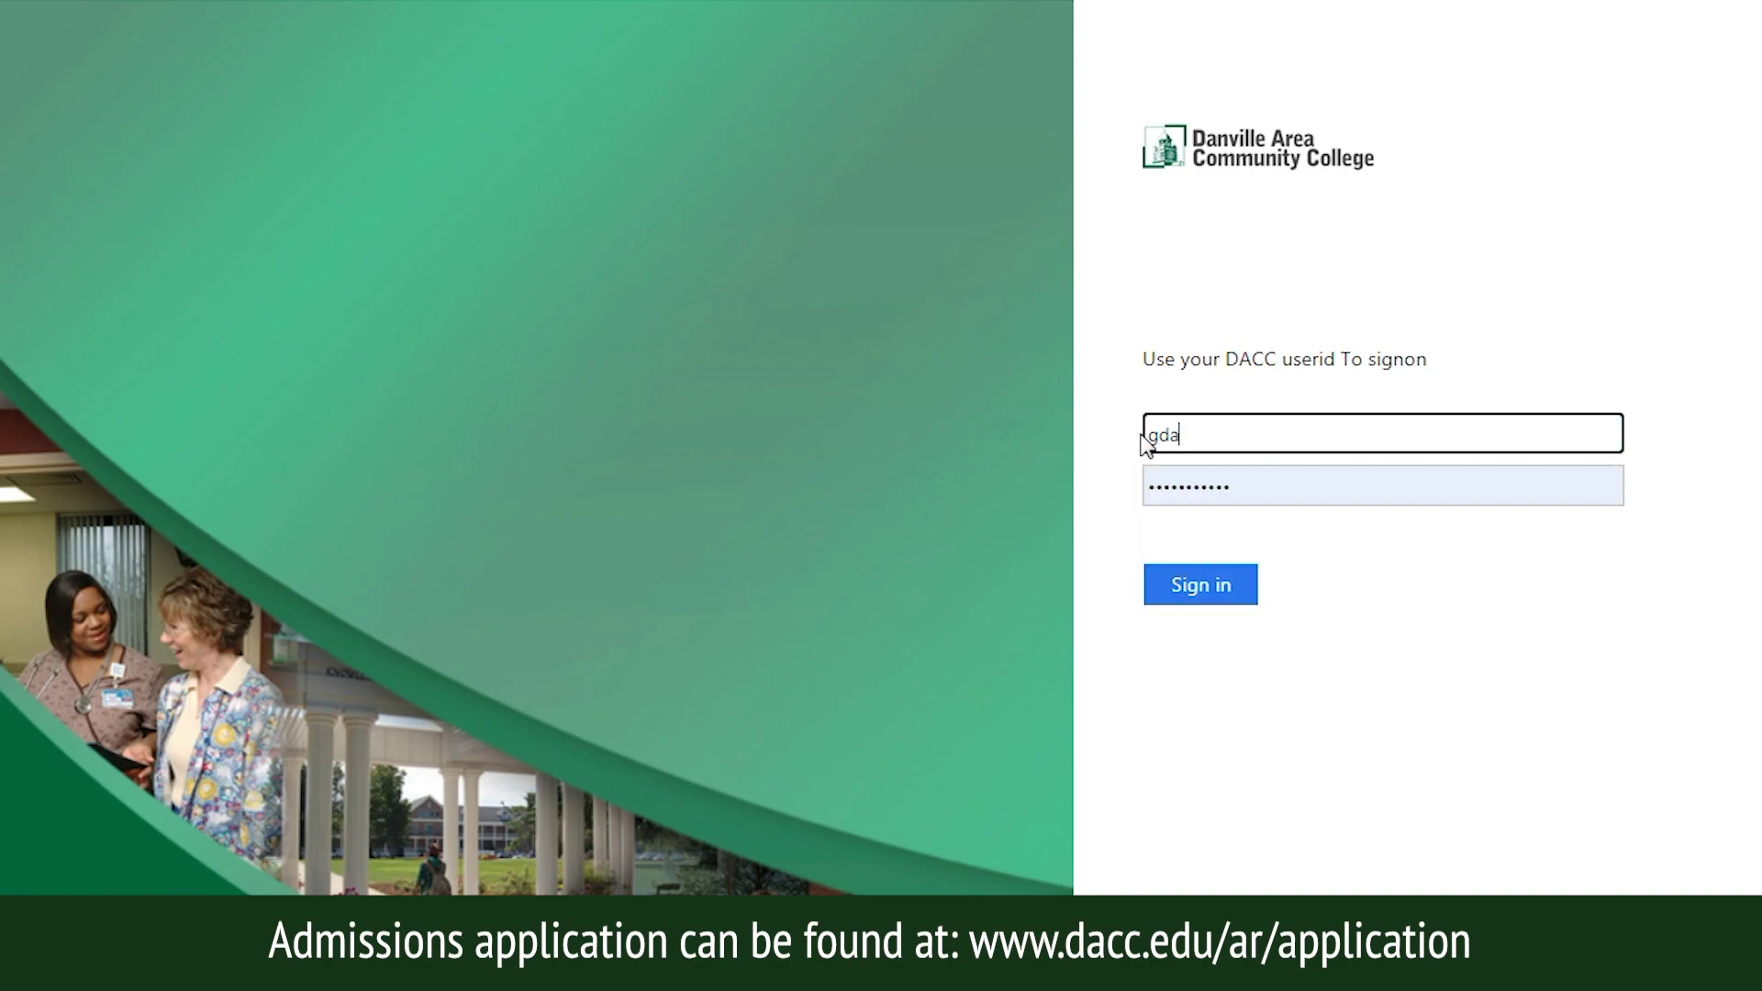
pyautogui.press('Tab')
pyautogui.write('•••••••••')
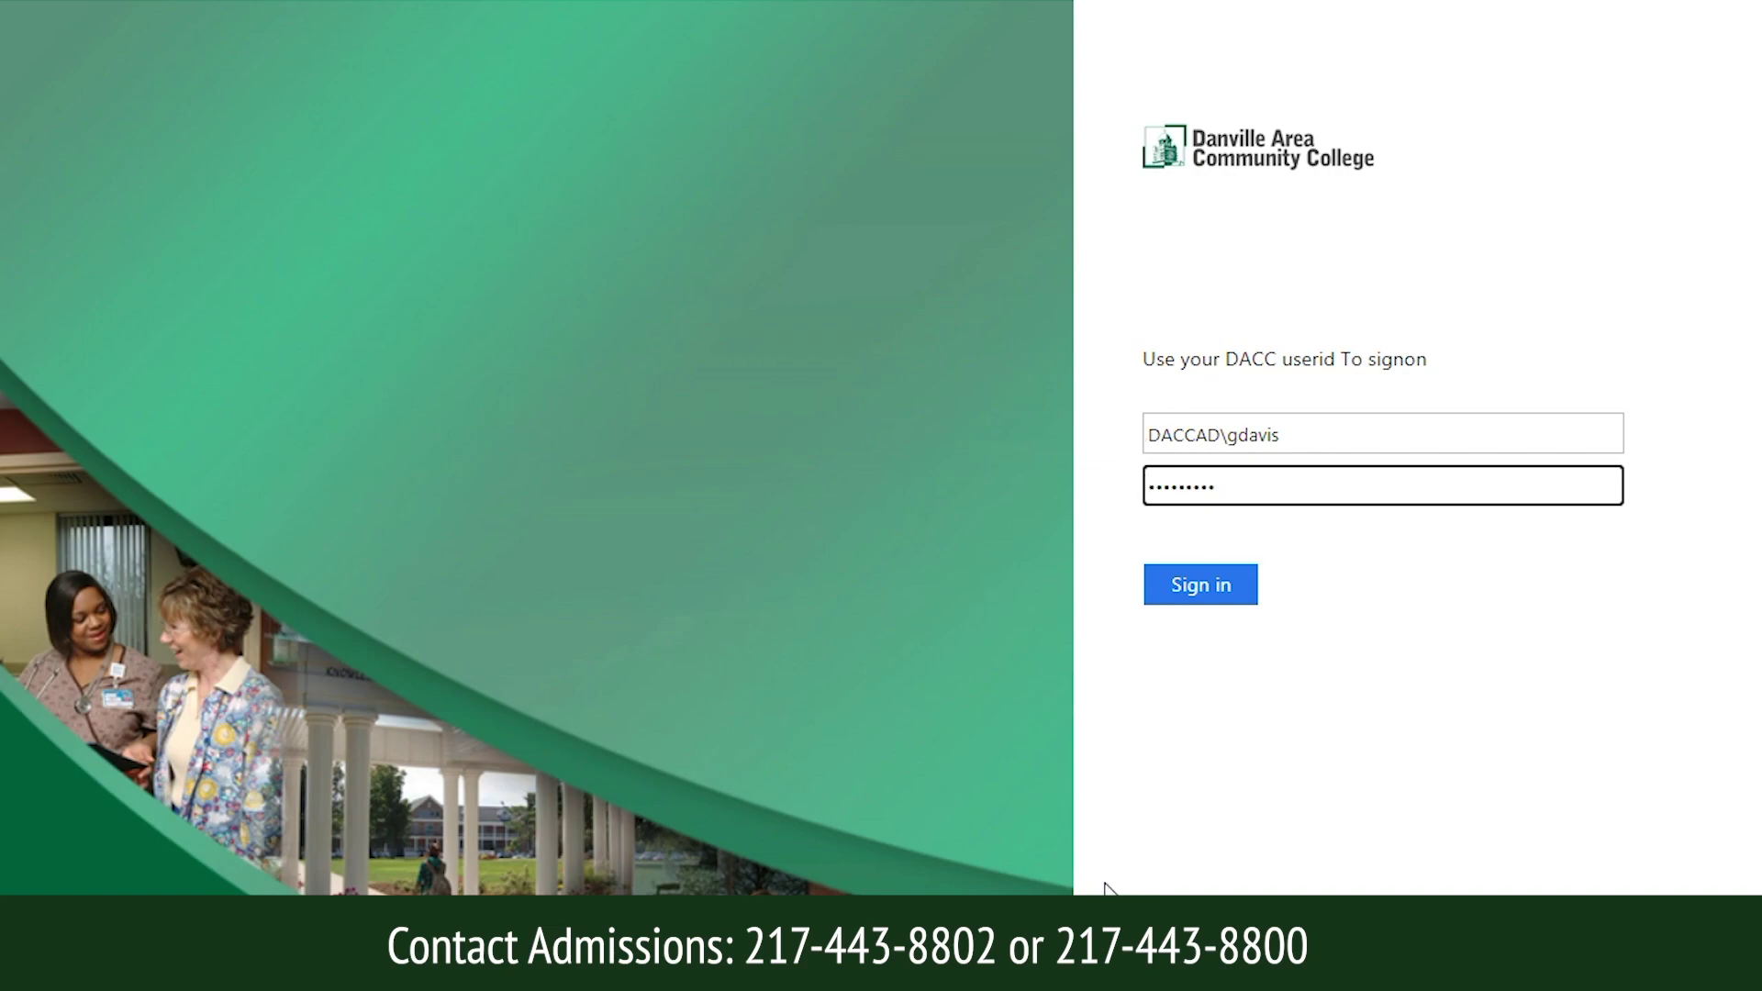
pyautogui.click(1217, 587)
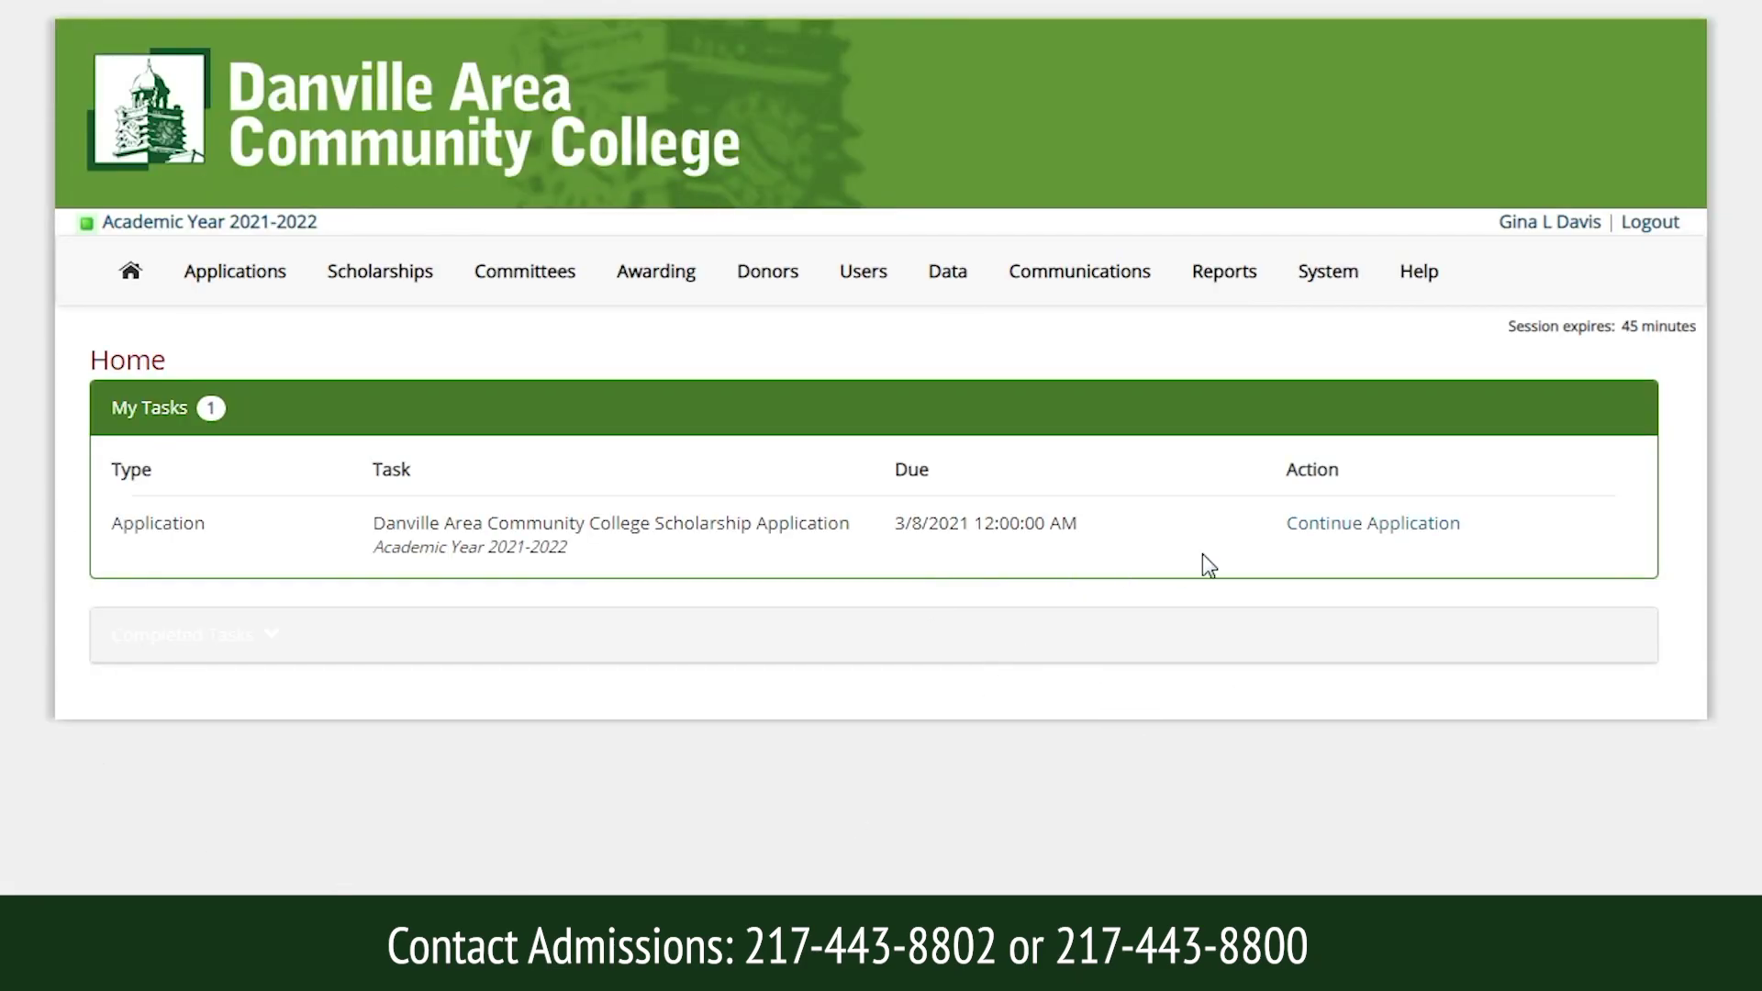
# Continue the in-progress application and scroll past Applicant Demographic to Academic Information.
pyautogui.click(1354, 525)
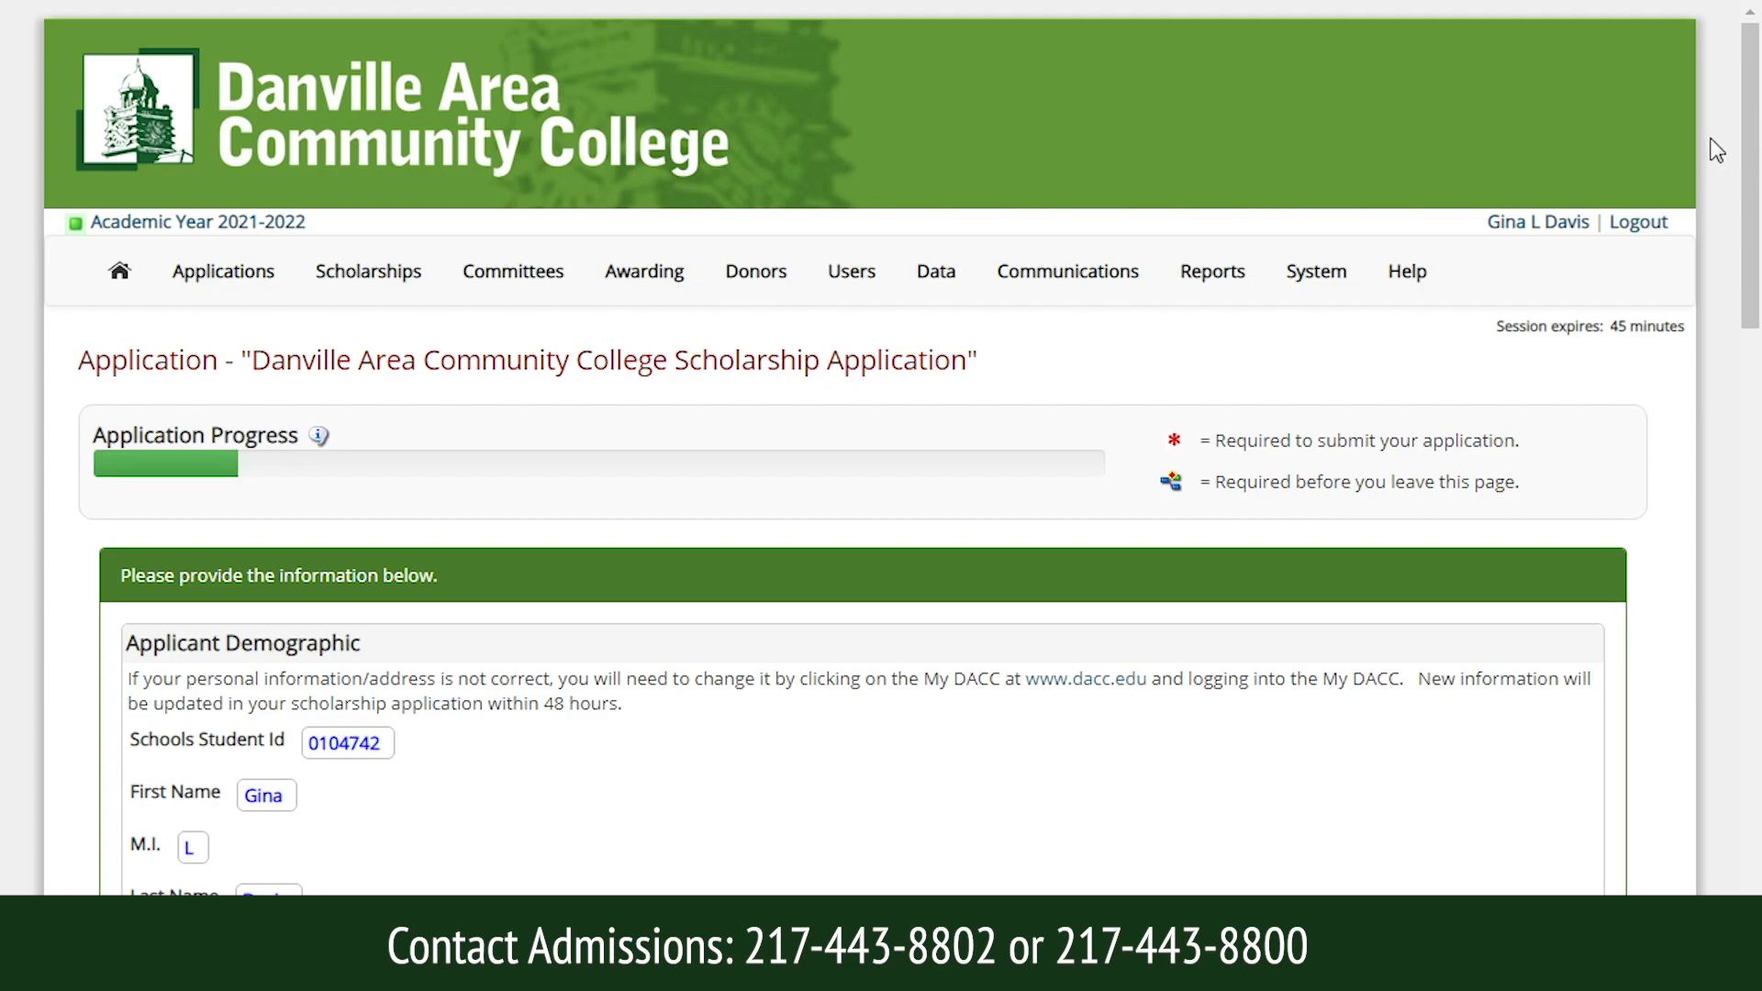
pyautogui.moveTo(1750, 126); pyautogui.dragTo(1756, 257)
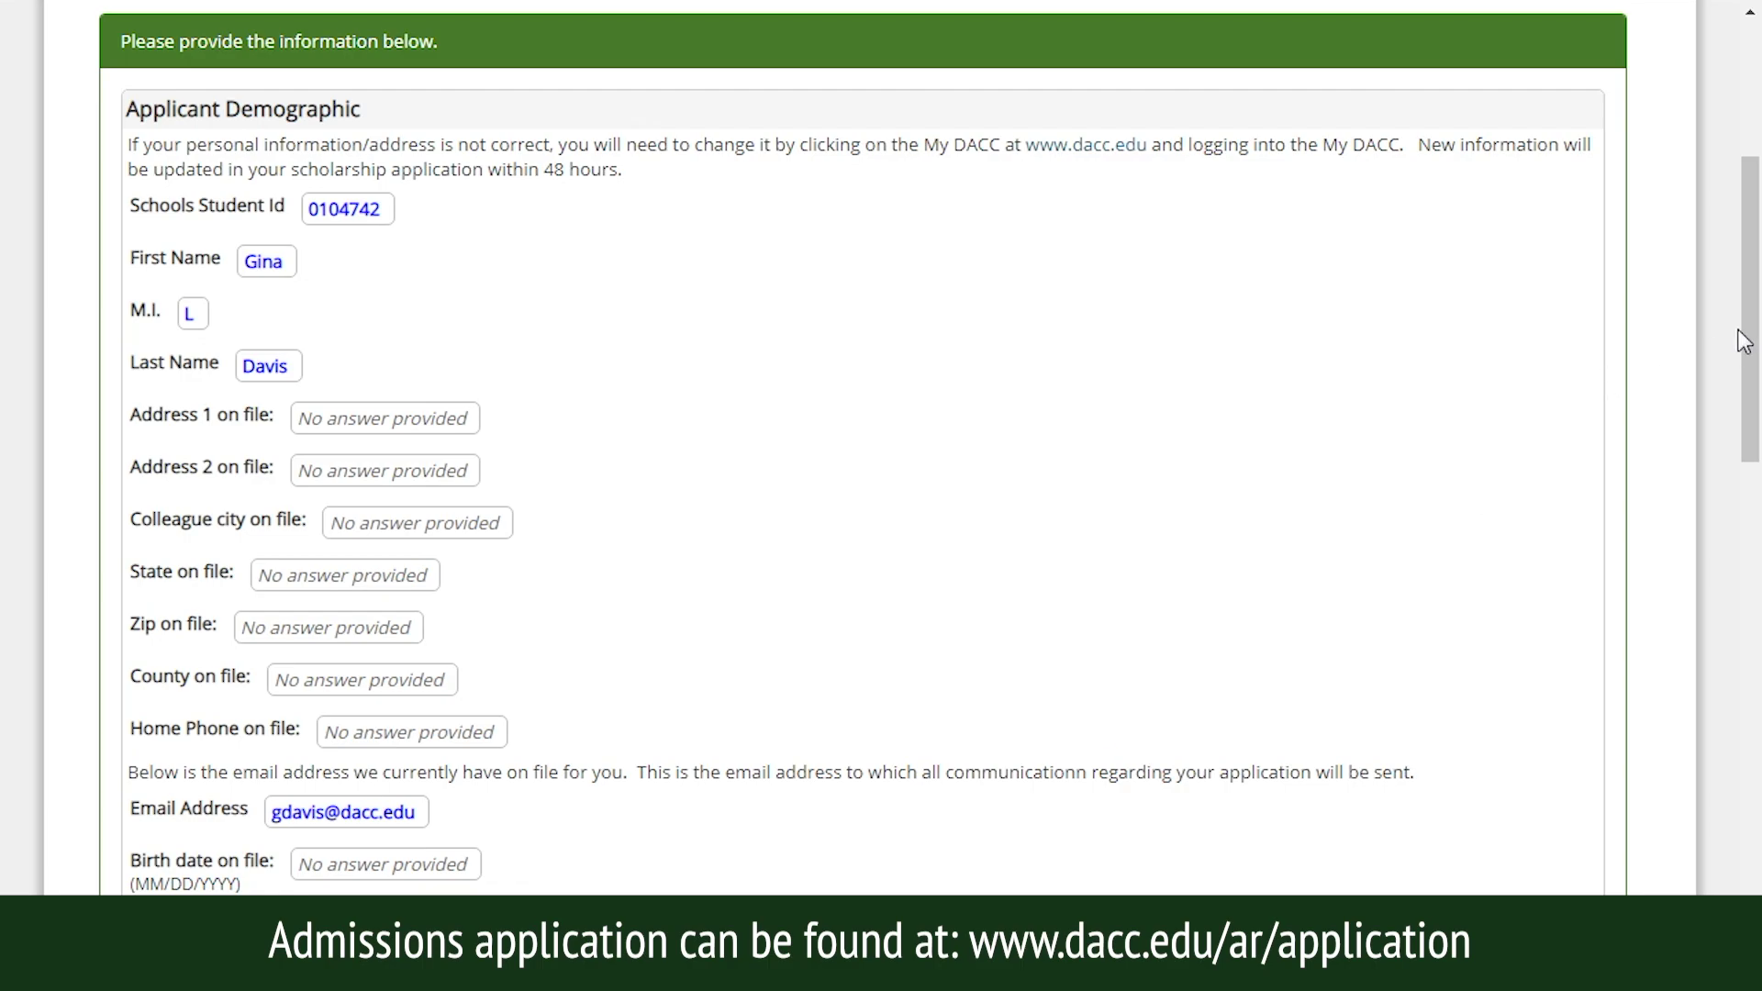
pyautogui.moveTo(1741, 338)
pyautogui.mouseDown()
pyautogui.moveTo(1738, 404)
pyautogui.moveTo(1741, 340)
pyautogui.mouseUp()
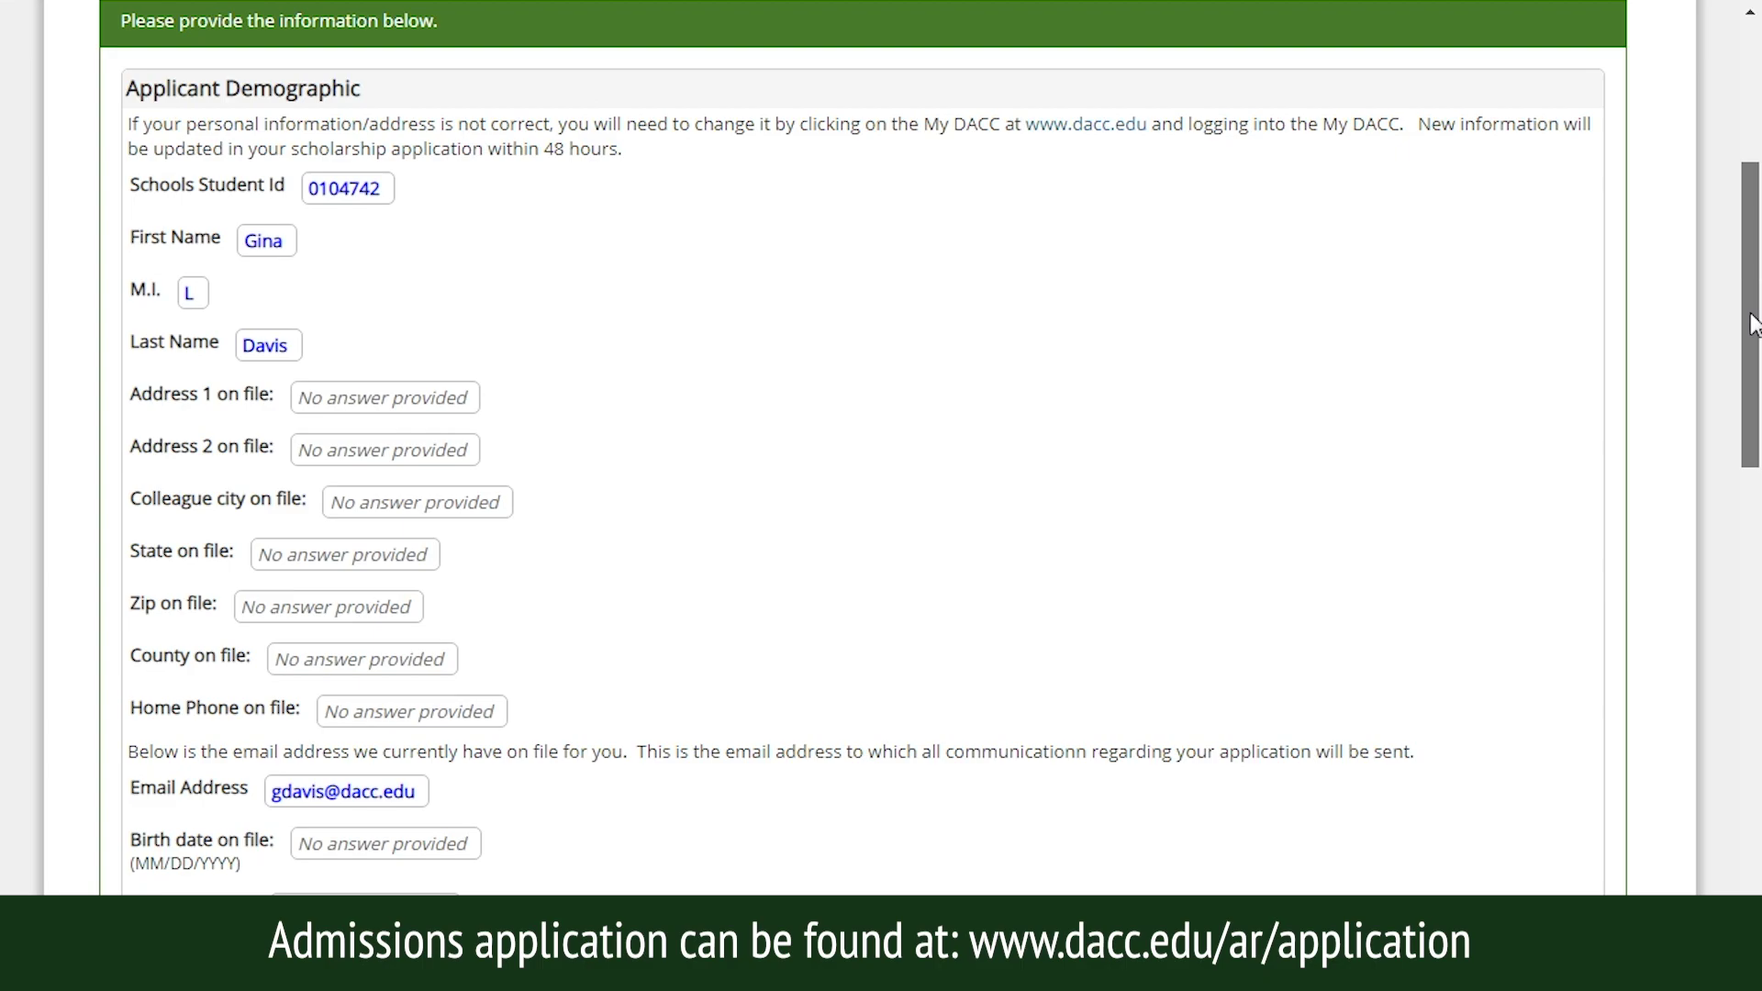
pyautogui.moveTo(1753, 323); pyautogui.dragTo(1719, 564)
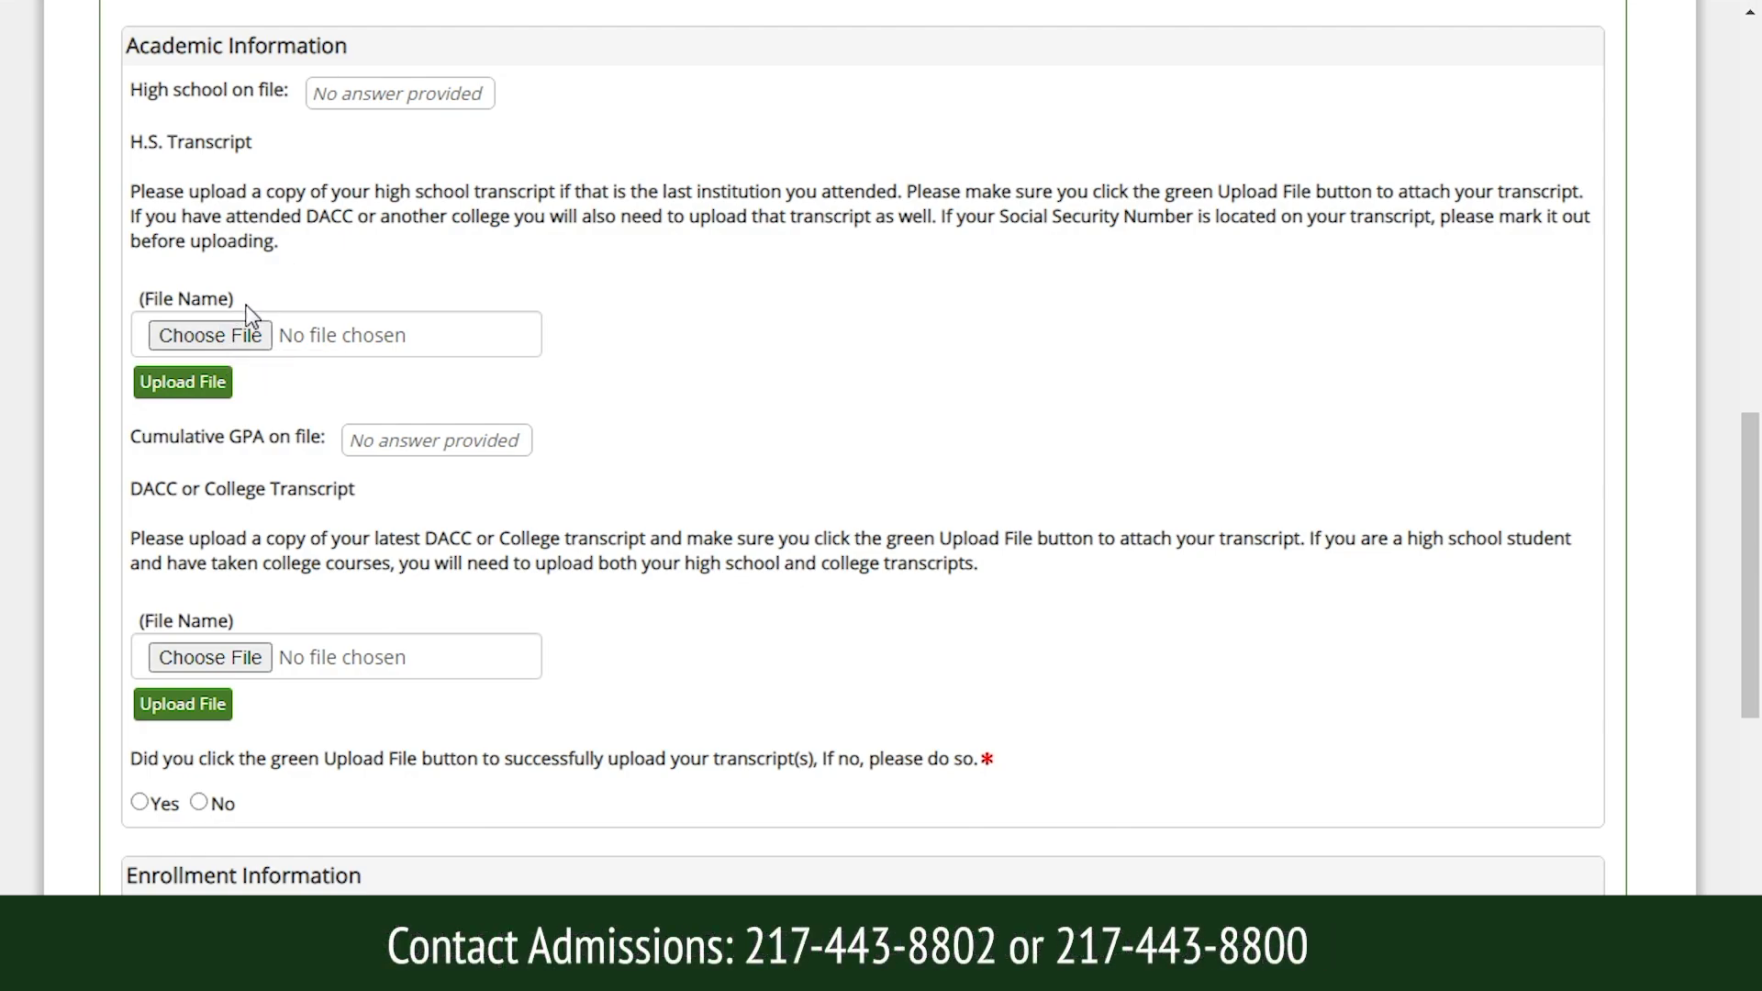
# Upload 000028 (1) (1).pdf as the high school transcript.
pyautogui.click(230, 336)
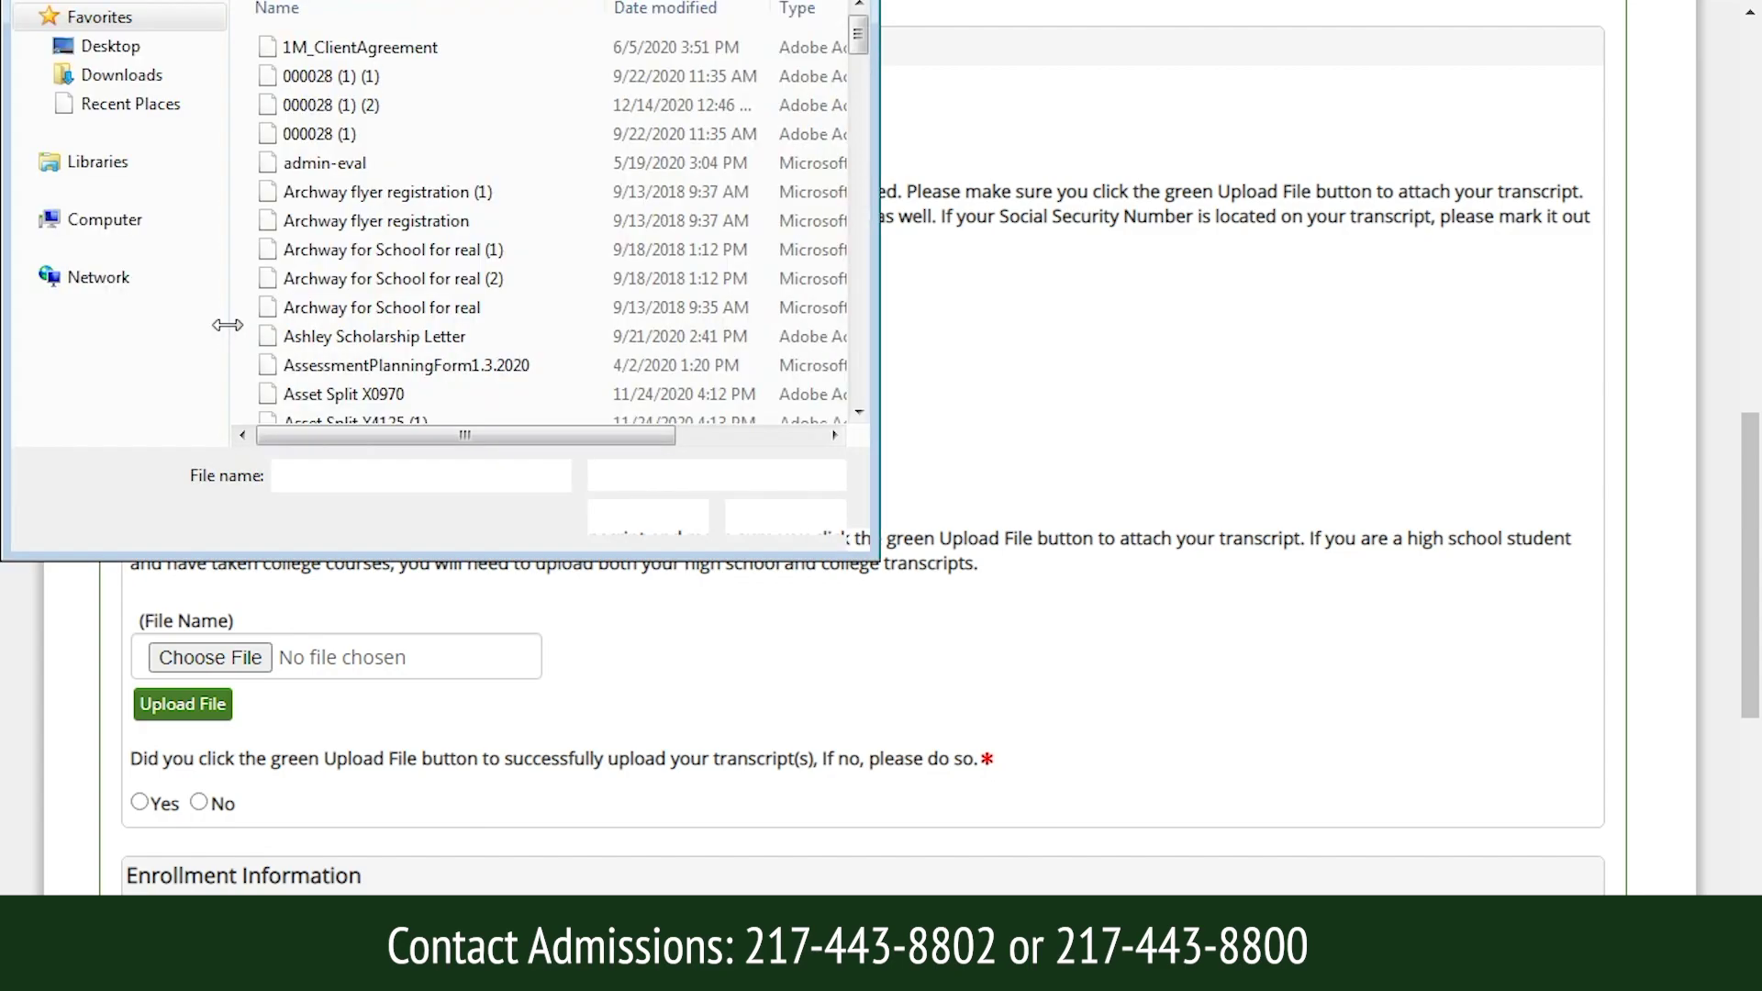
pyautogui.click(381, 75)
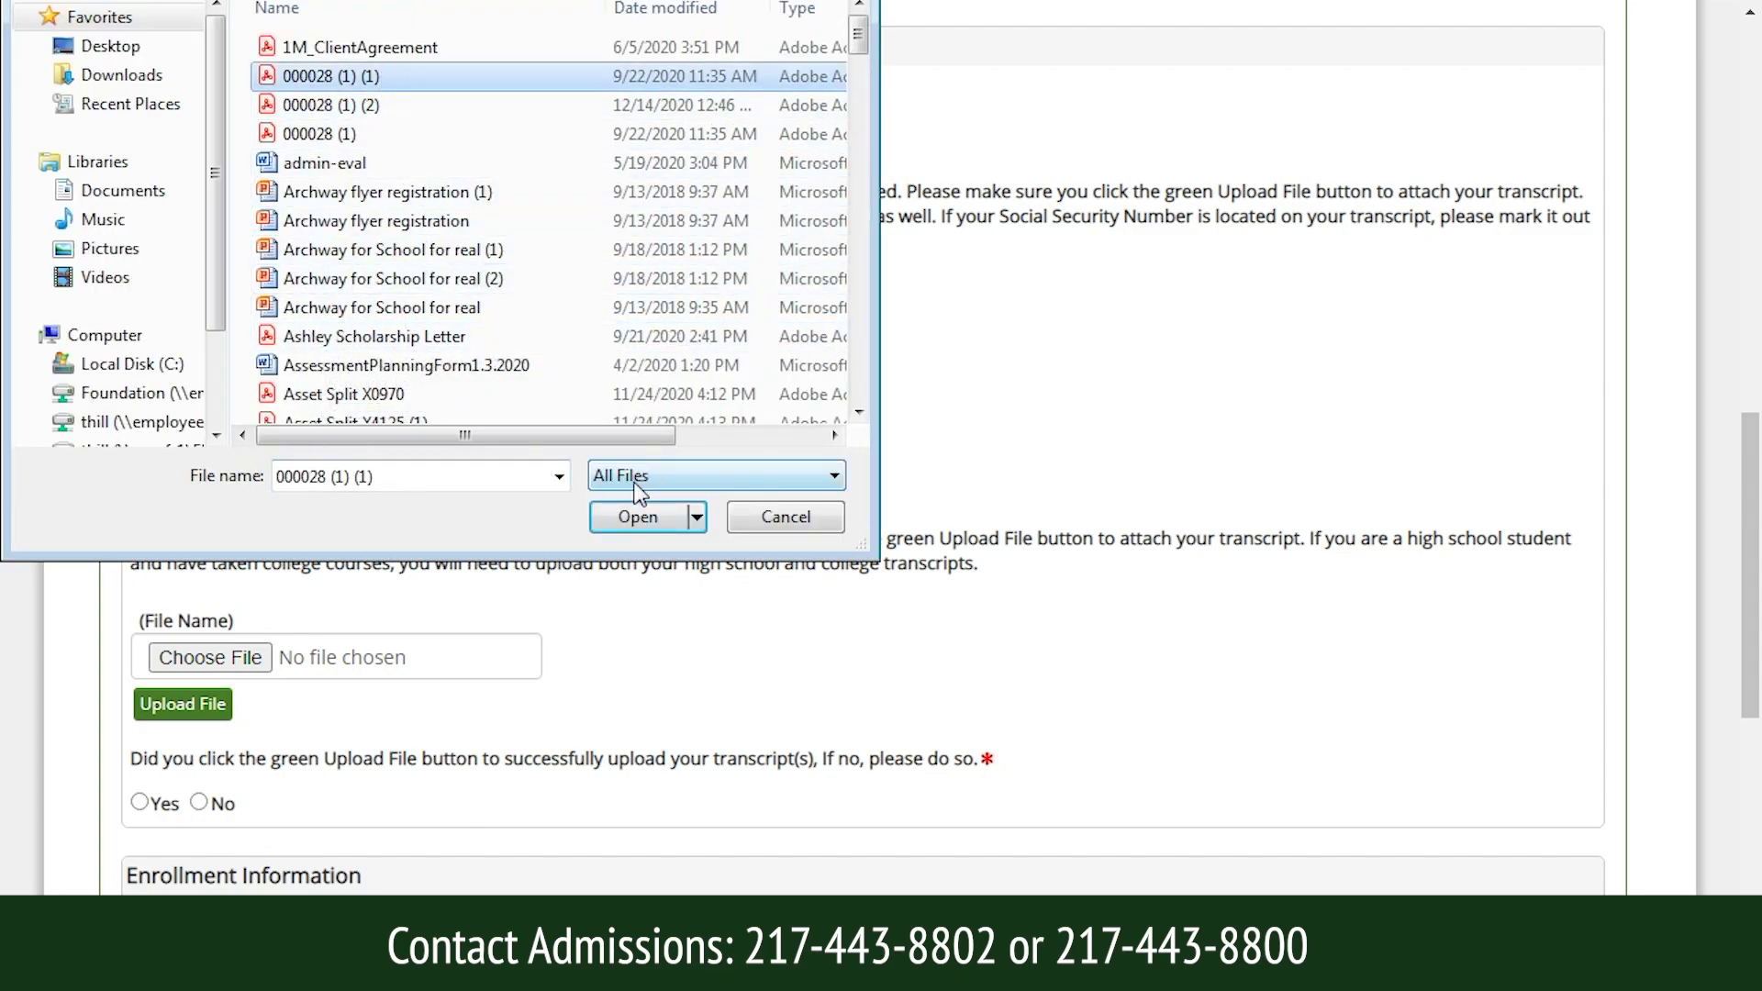
pyautogui.click(637, 516)
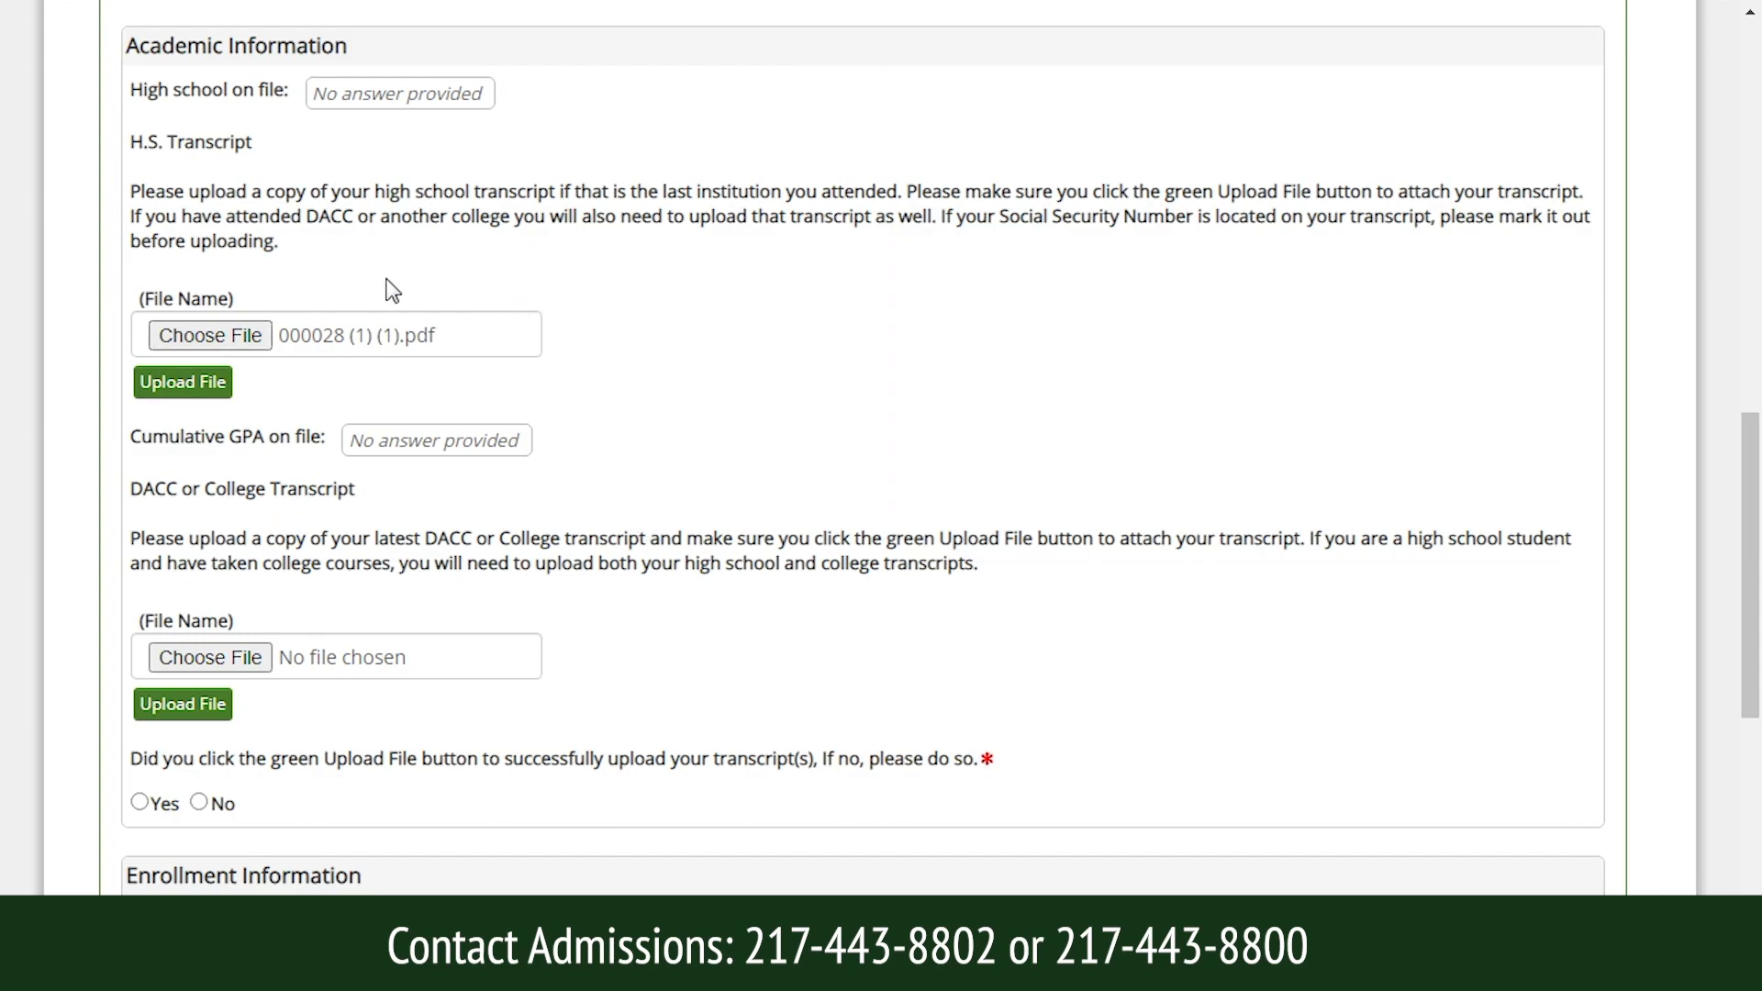
pyautogui.click(199, 385)
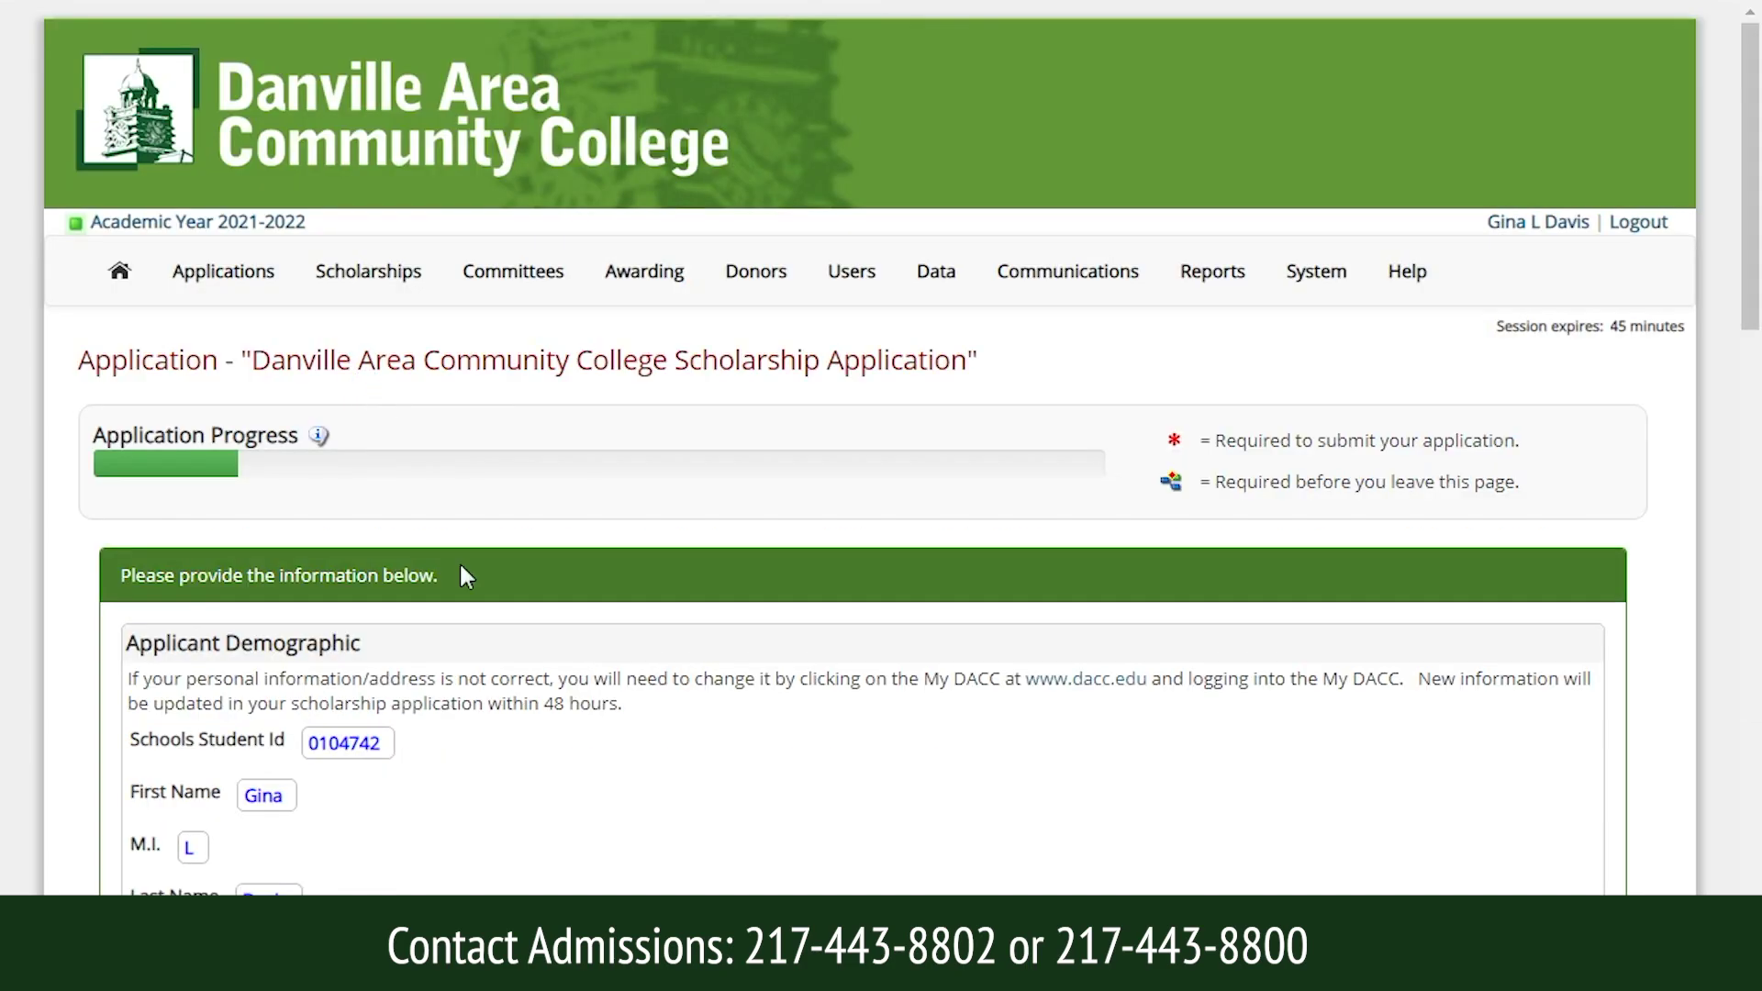
# Upload 000028 (1) (2).pdf as the DACC or College Transcript.
pyautogui.moveTo(1751, 168); pyautogui.dragTo(1748, 624)
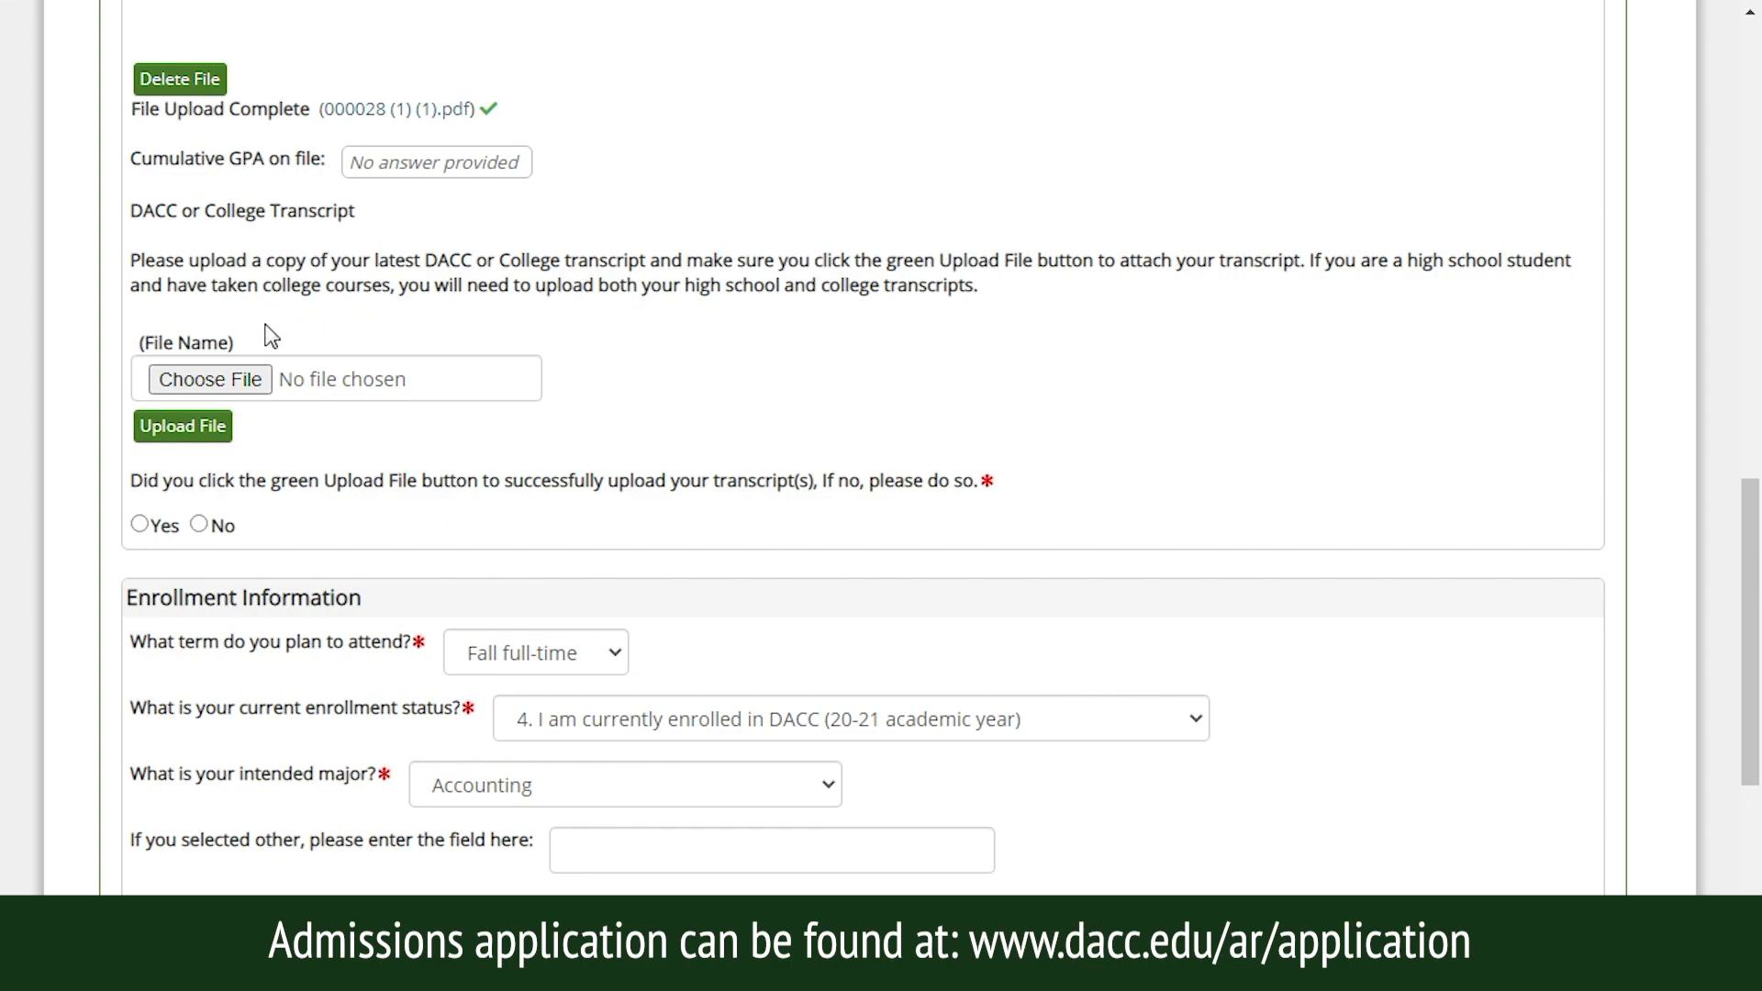
pyautogui.click(234, 384)
pyautogui.click(377, 112)
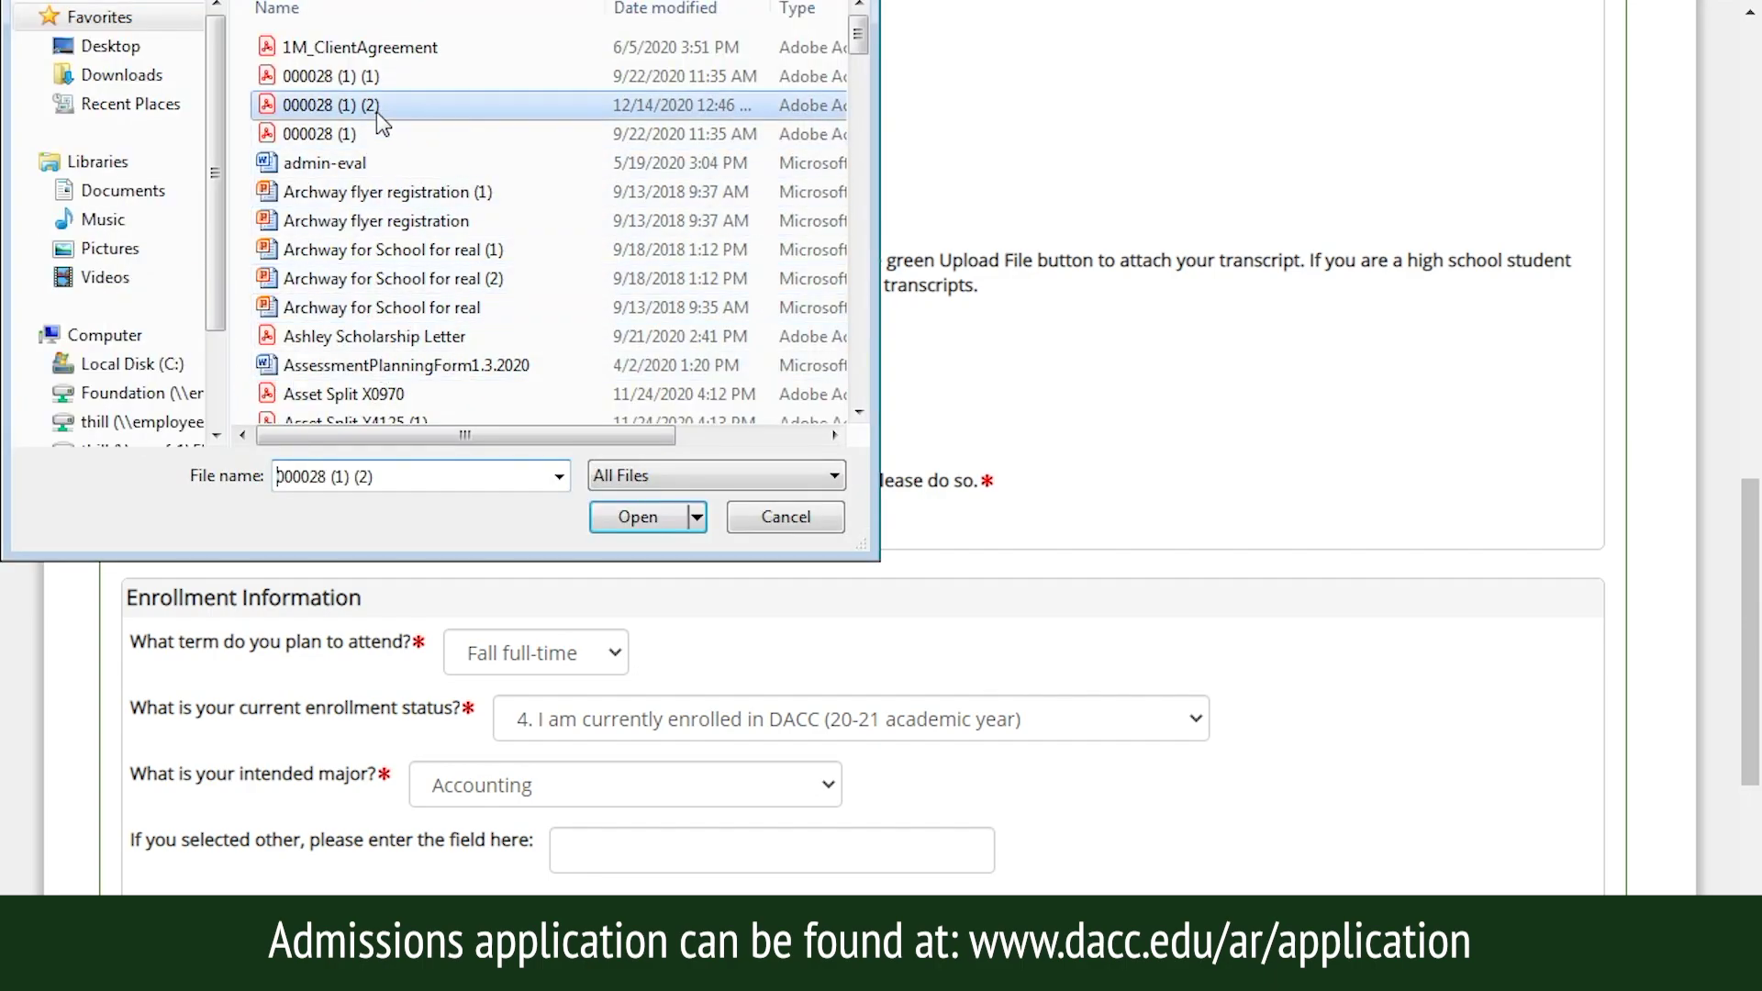
pyautogui.click(637, 516)
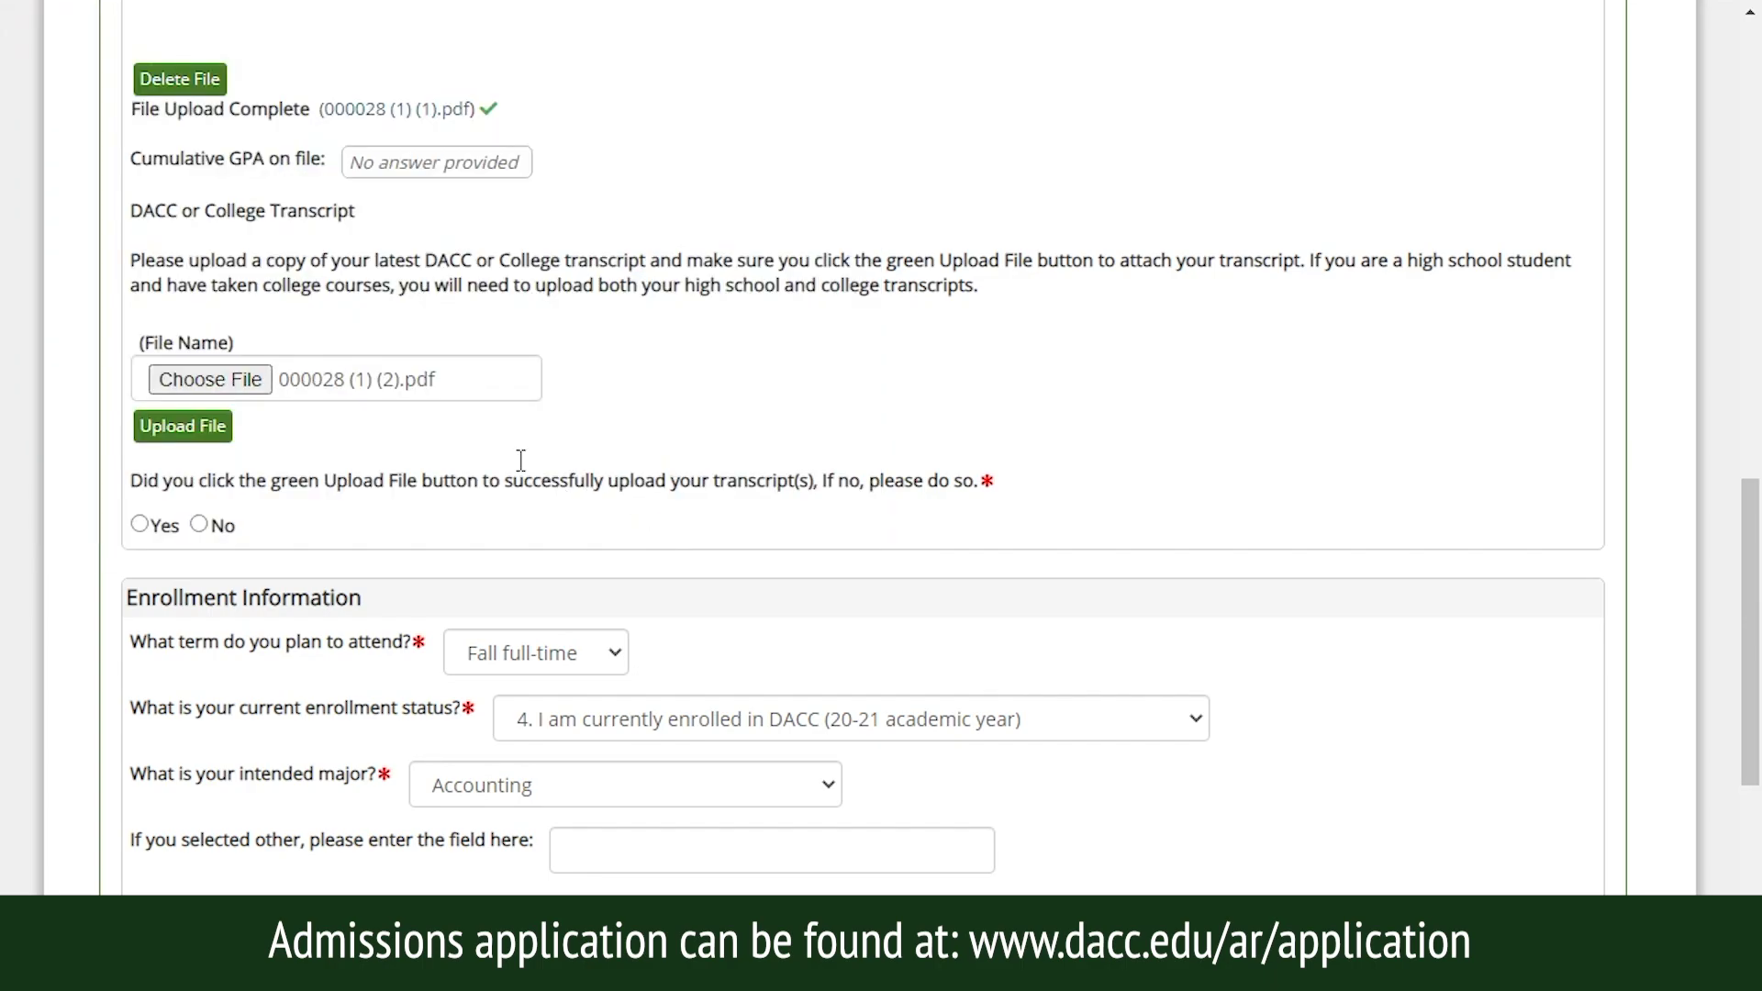
pyautogui.click(190, 430)
pyautogui.moveTo(1753, 211); pyautogui.dragTo(1753, 636)
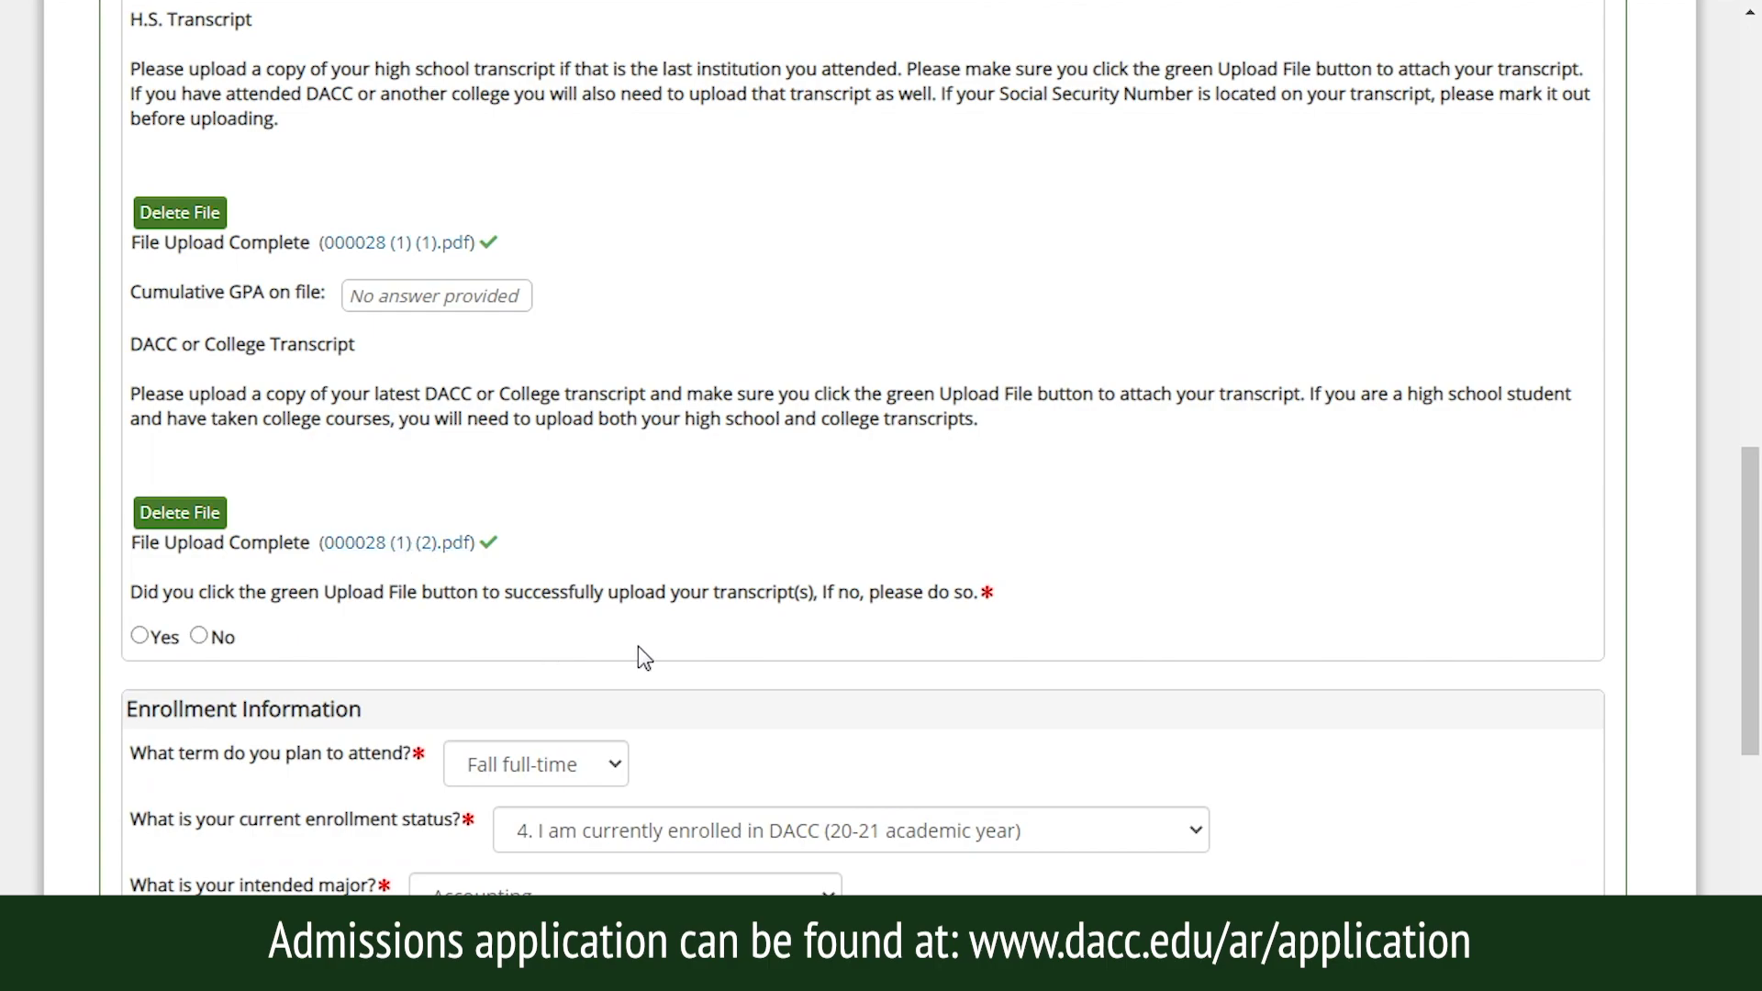
# Keep Fall full-time as the planned term and expand the current enrollment status choices.
pyautogui.moveTo(1751, 500); pyautogui.dragTo(1753, 579)
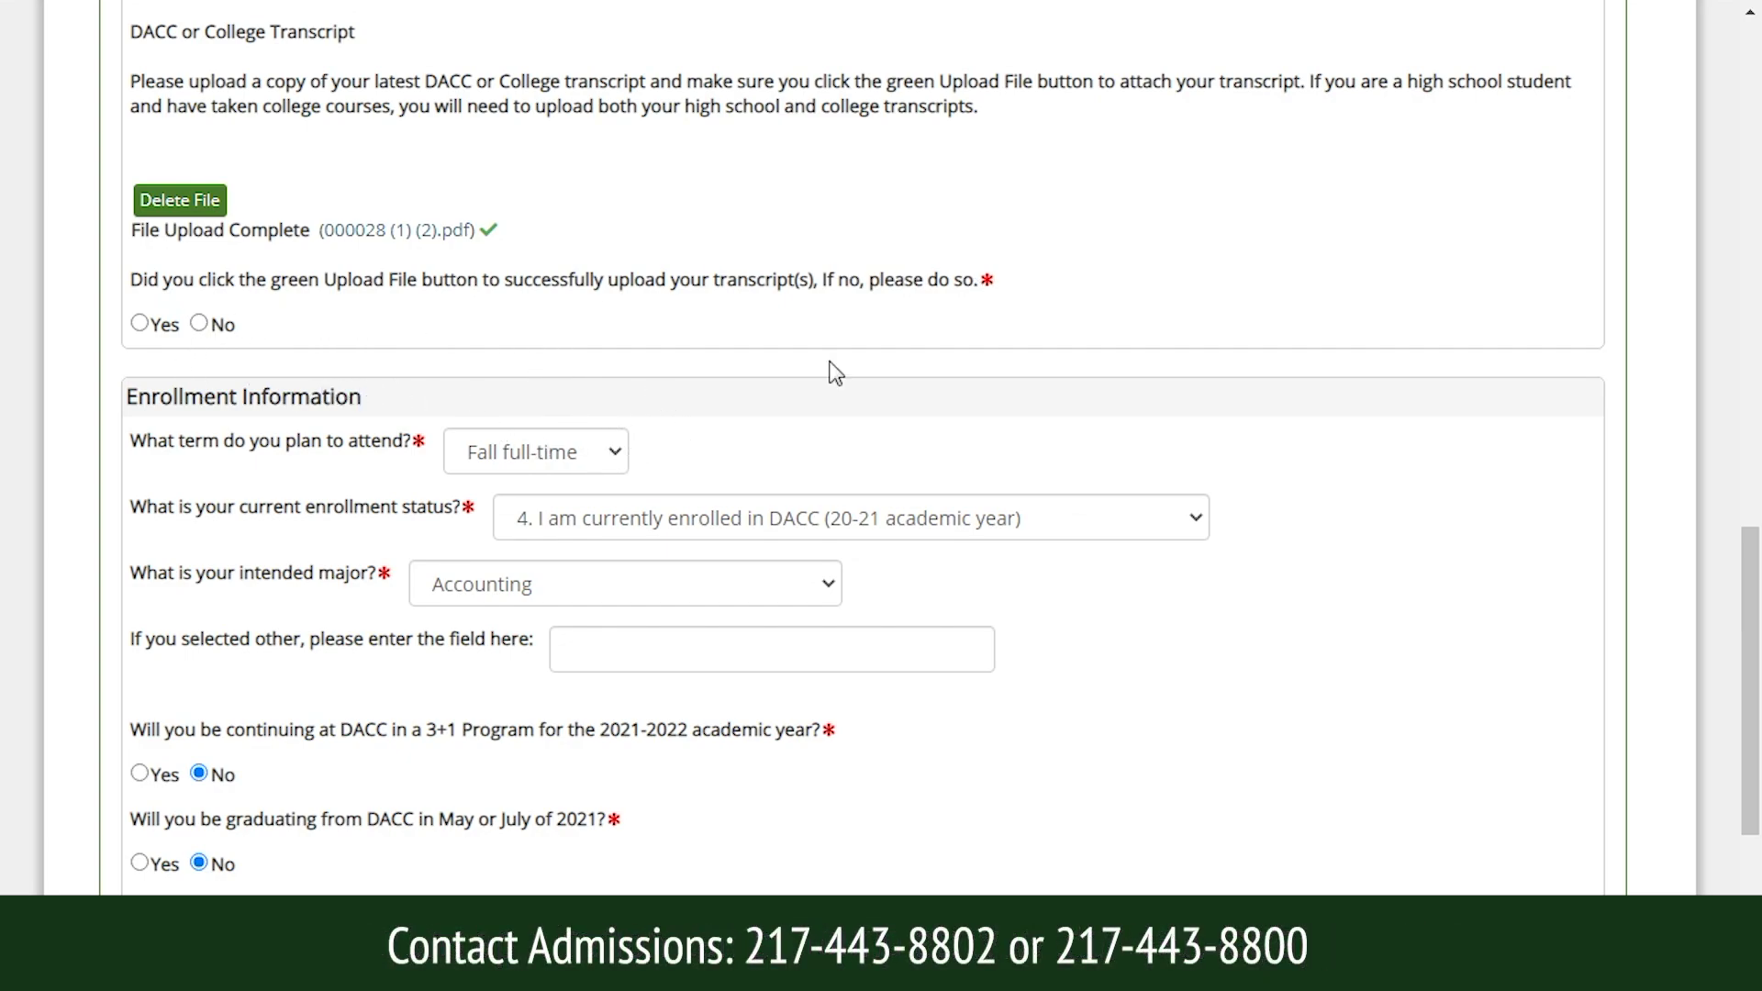
pyautogui.moveTo(1750, 550); pyautogui.dragTo(1755, 641)
pyautogui.click(605, 117)
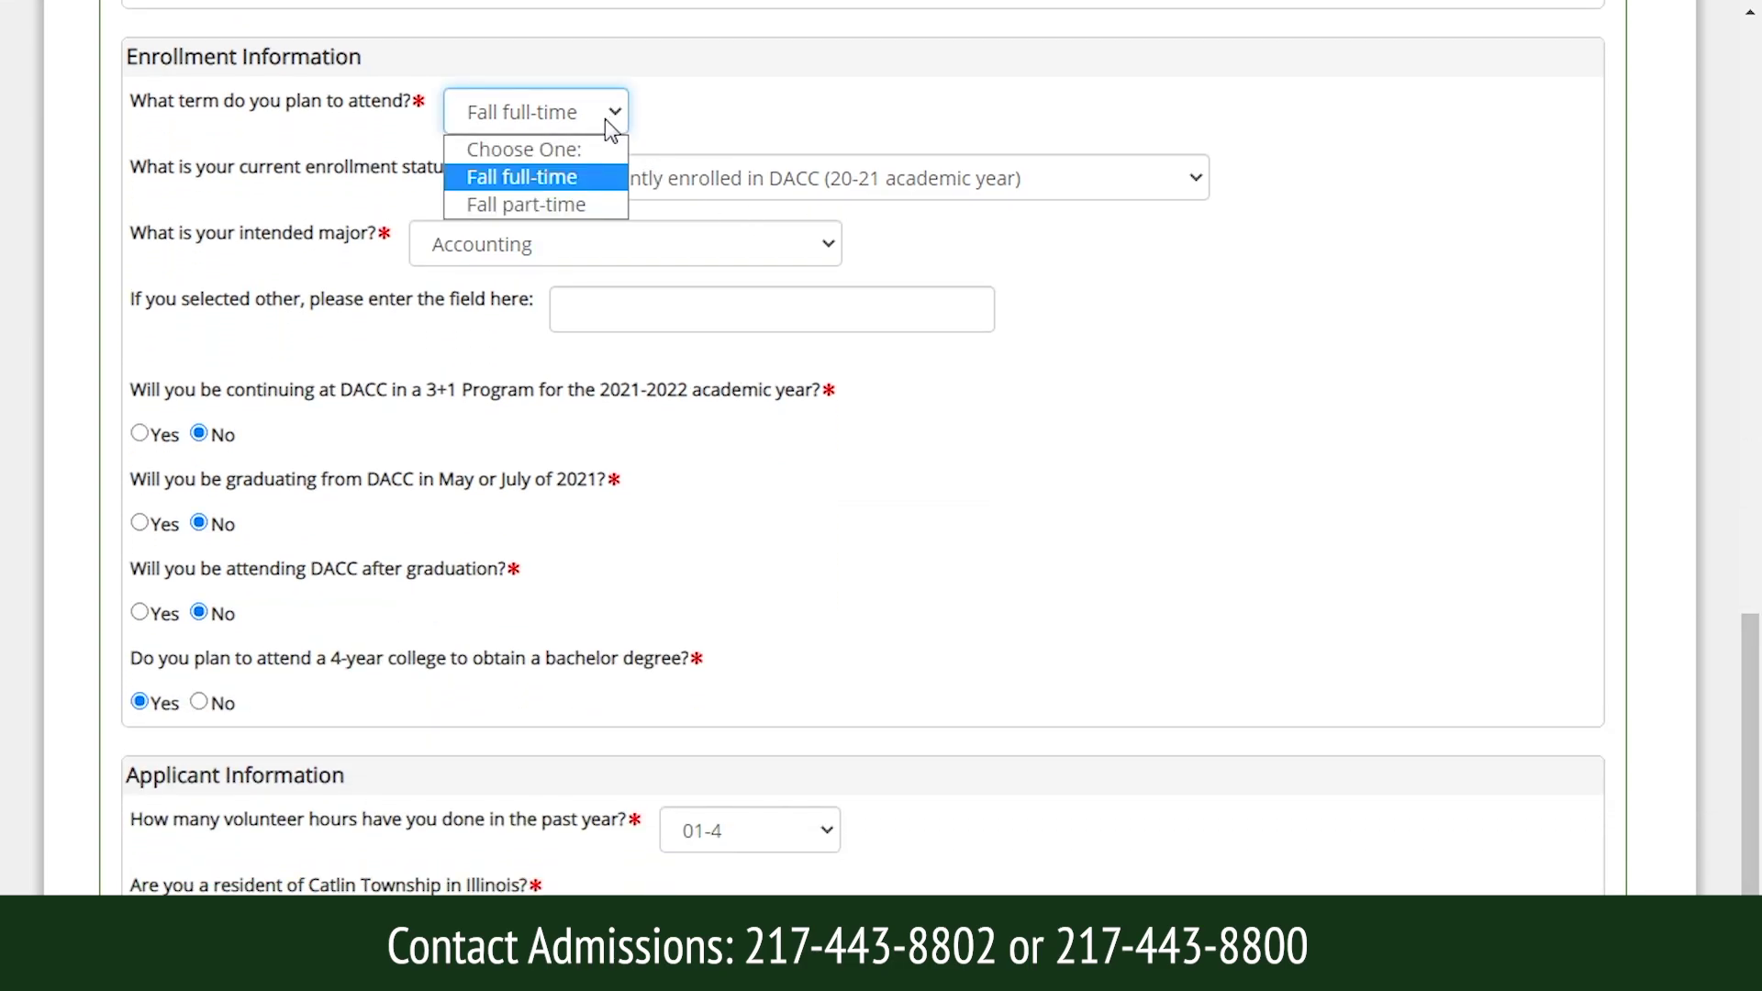
pyautogui.click(622, 112)
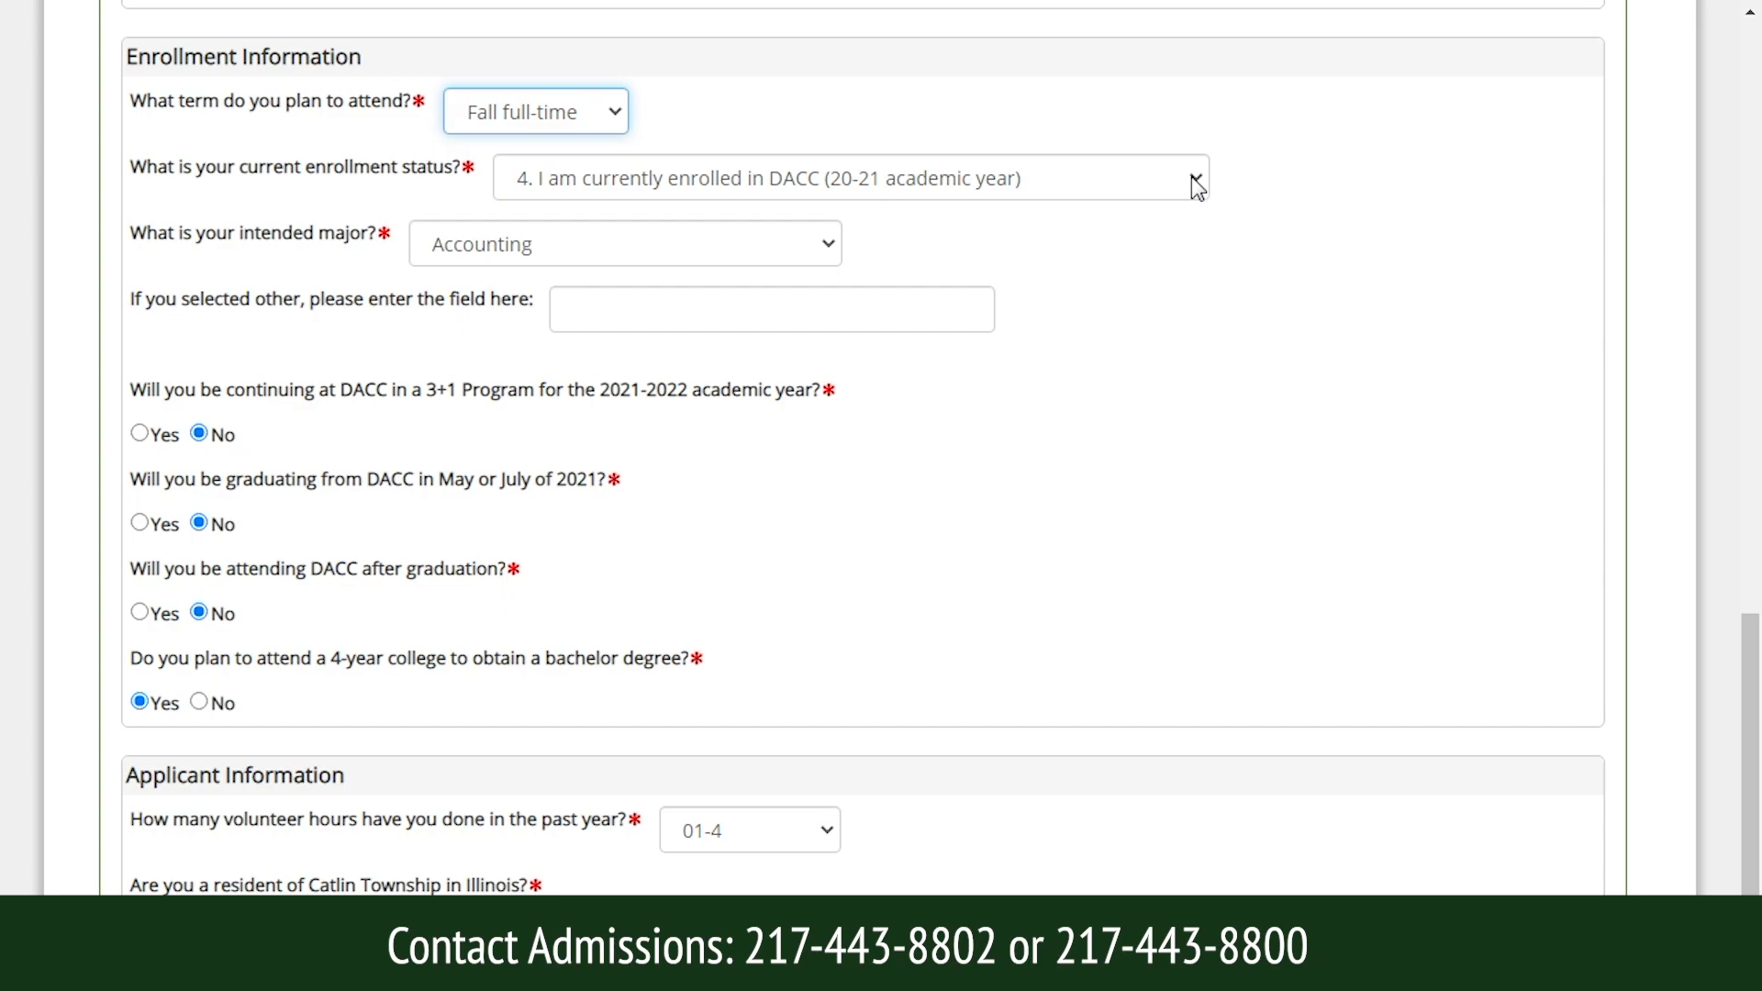
pyautogui.click(1197, 186)
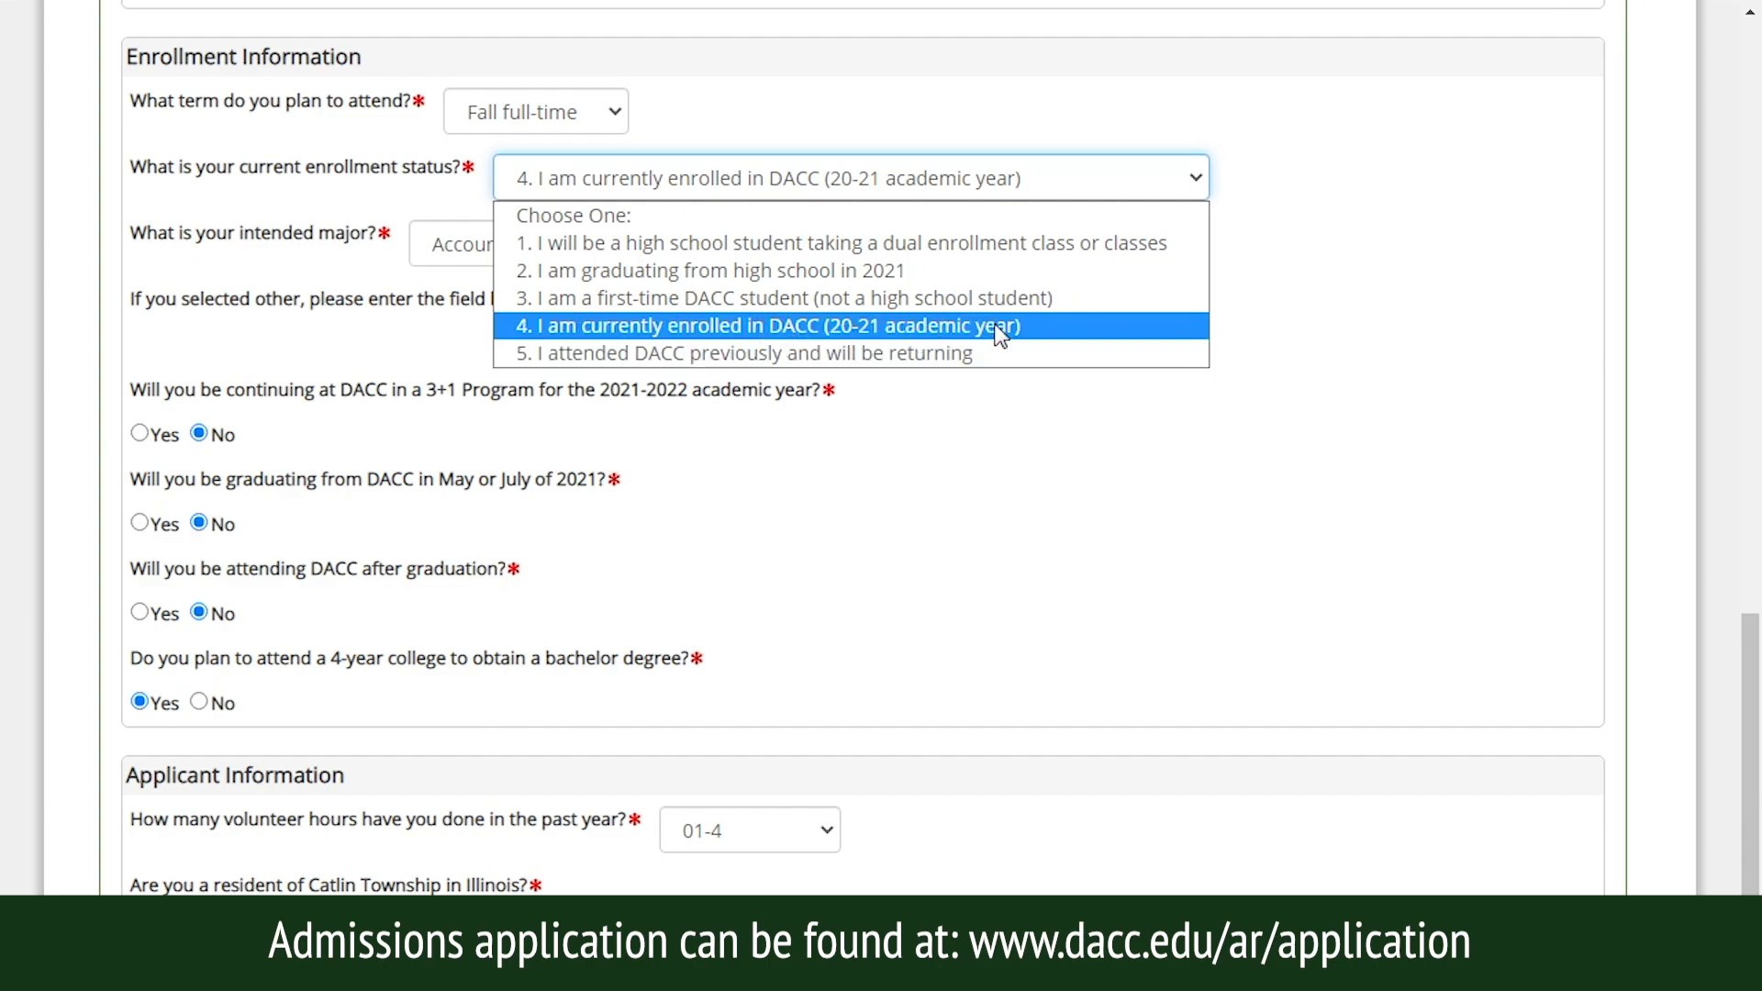
# Leave enrollment status as is, pick Other as intended major, and select the other-major field.
pyautogui.click(1297, 360)
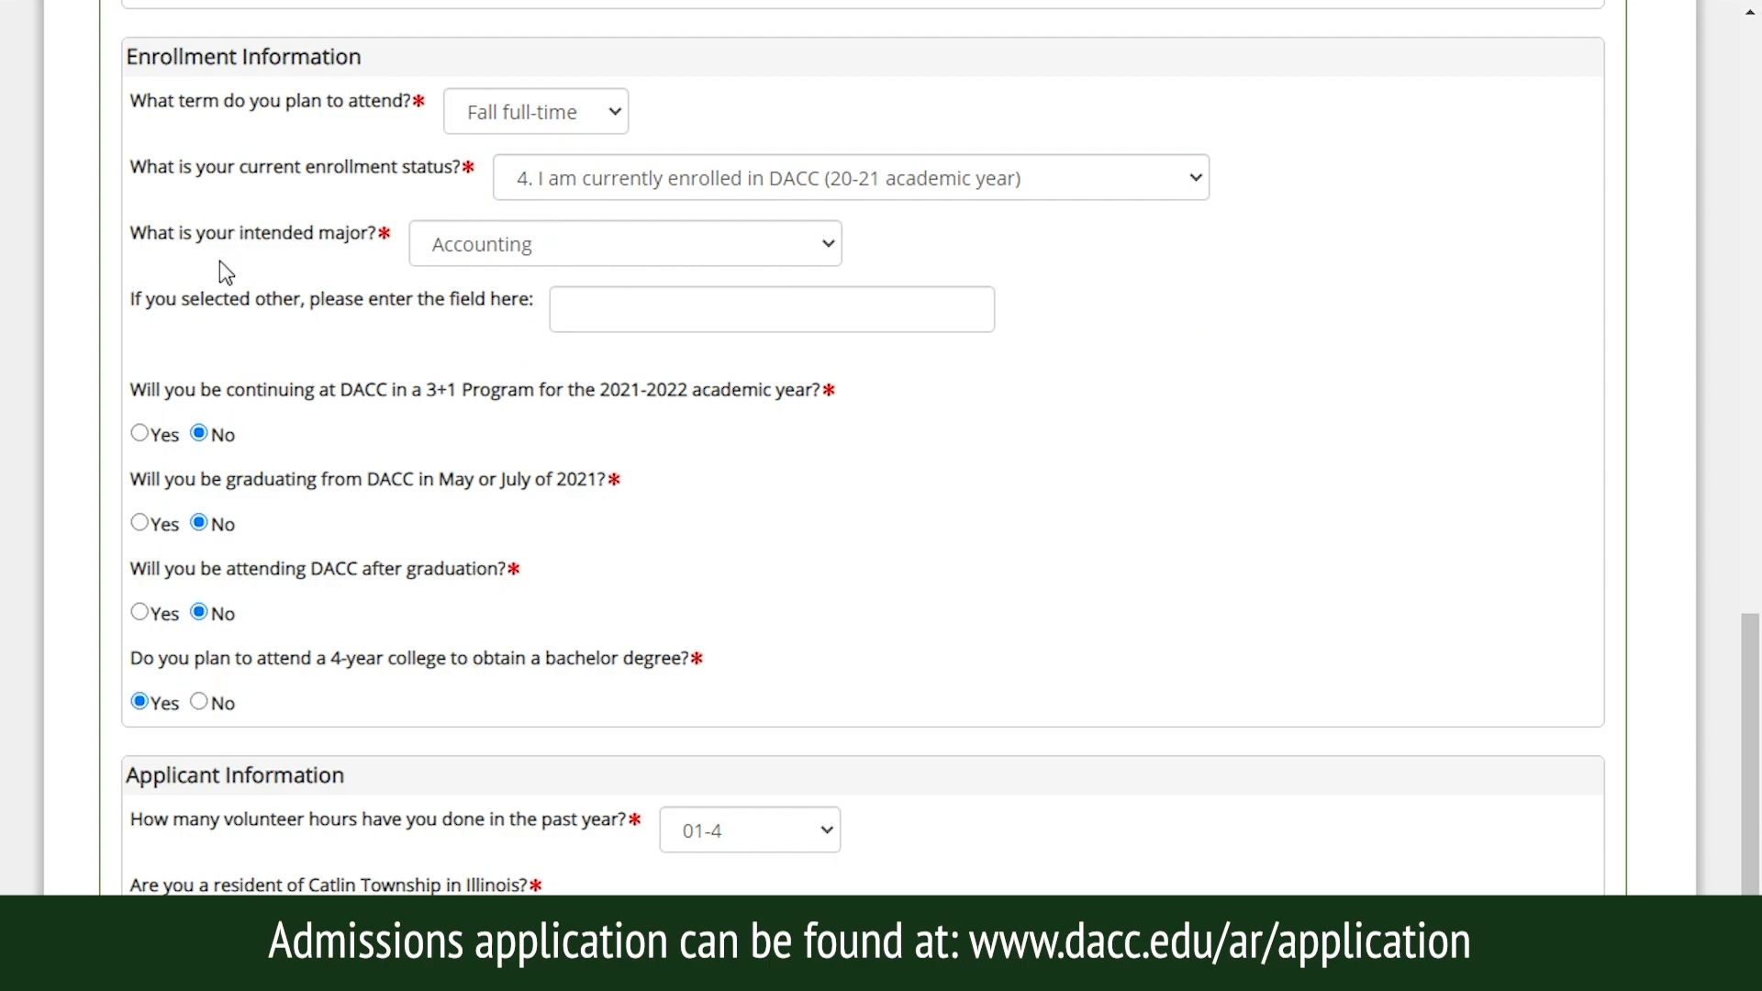
pyautogui.click(829, 246)
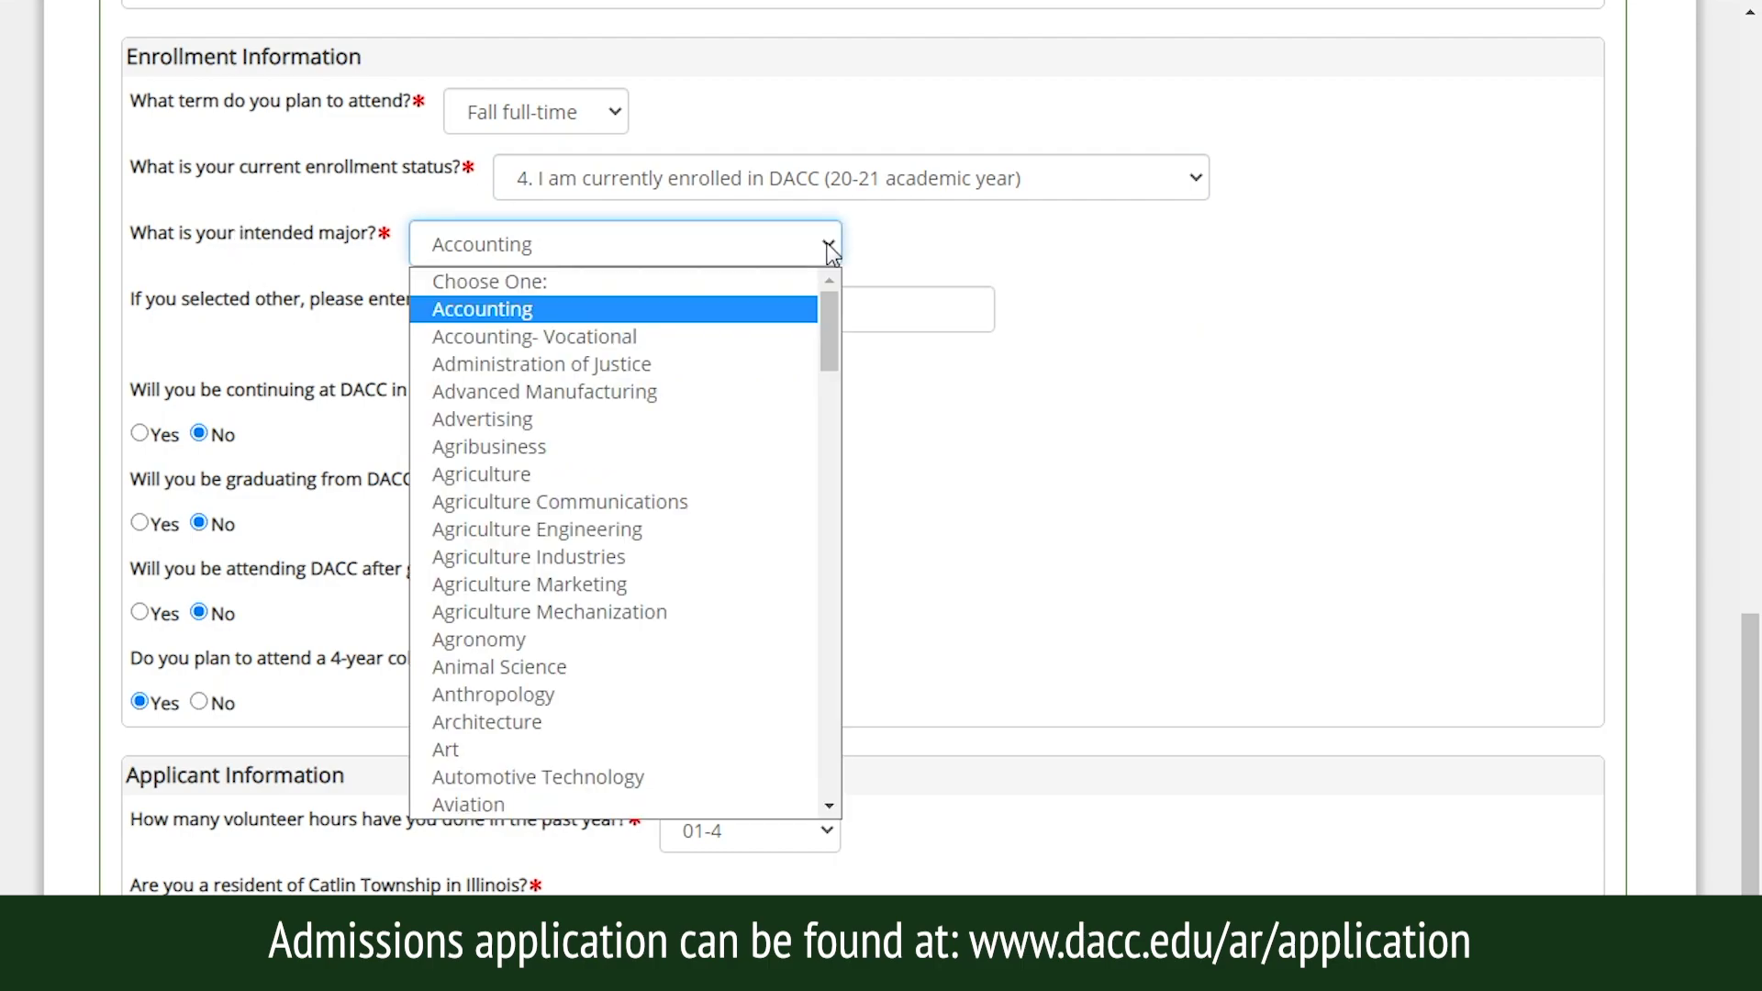
pyautogui.moveTo(828, 300); pyautogui.dragTo(824, 609)
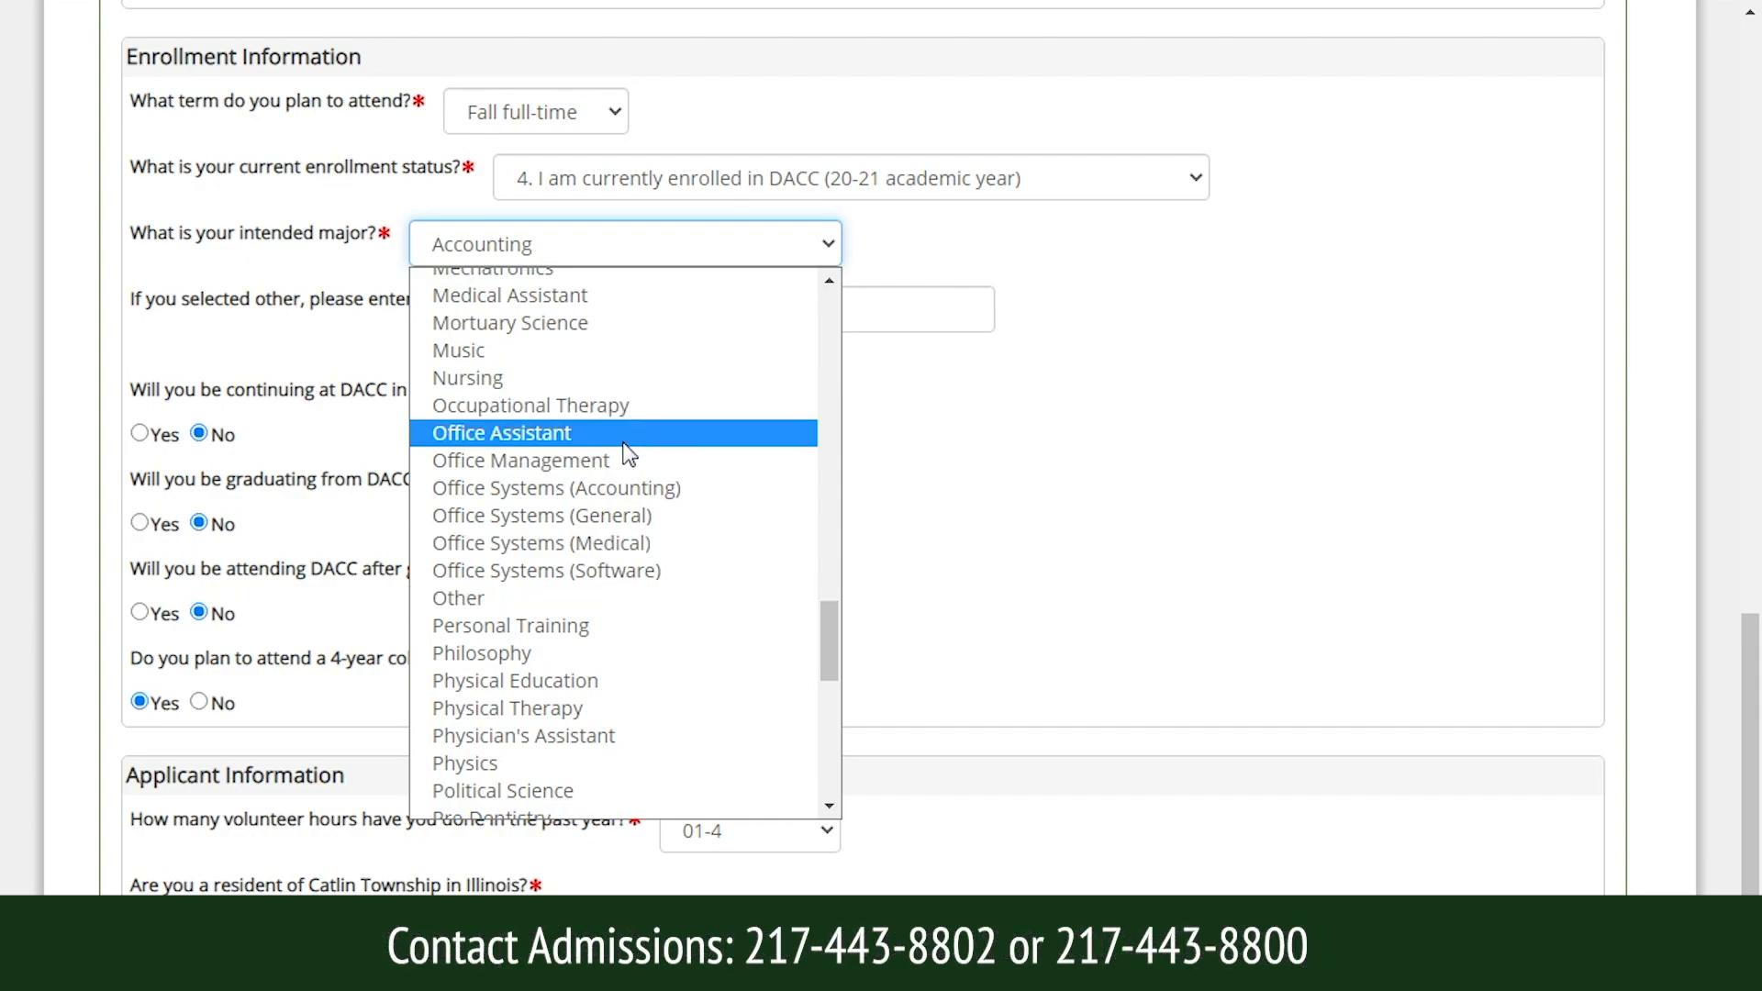
pyautogui.click(575, 595)
pyautogui.click(716, 312)
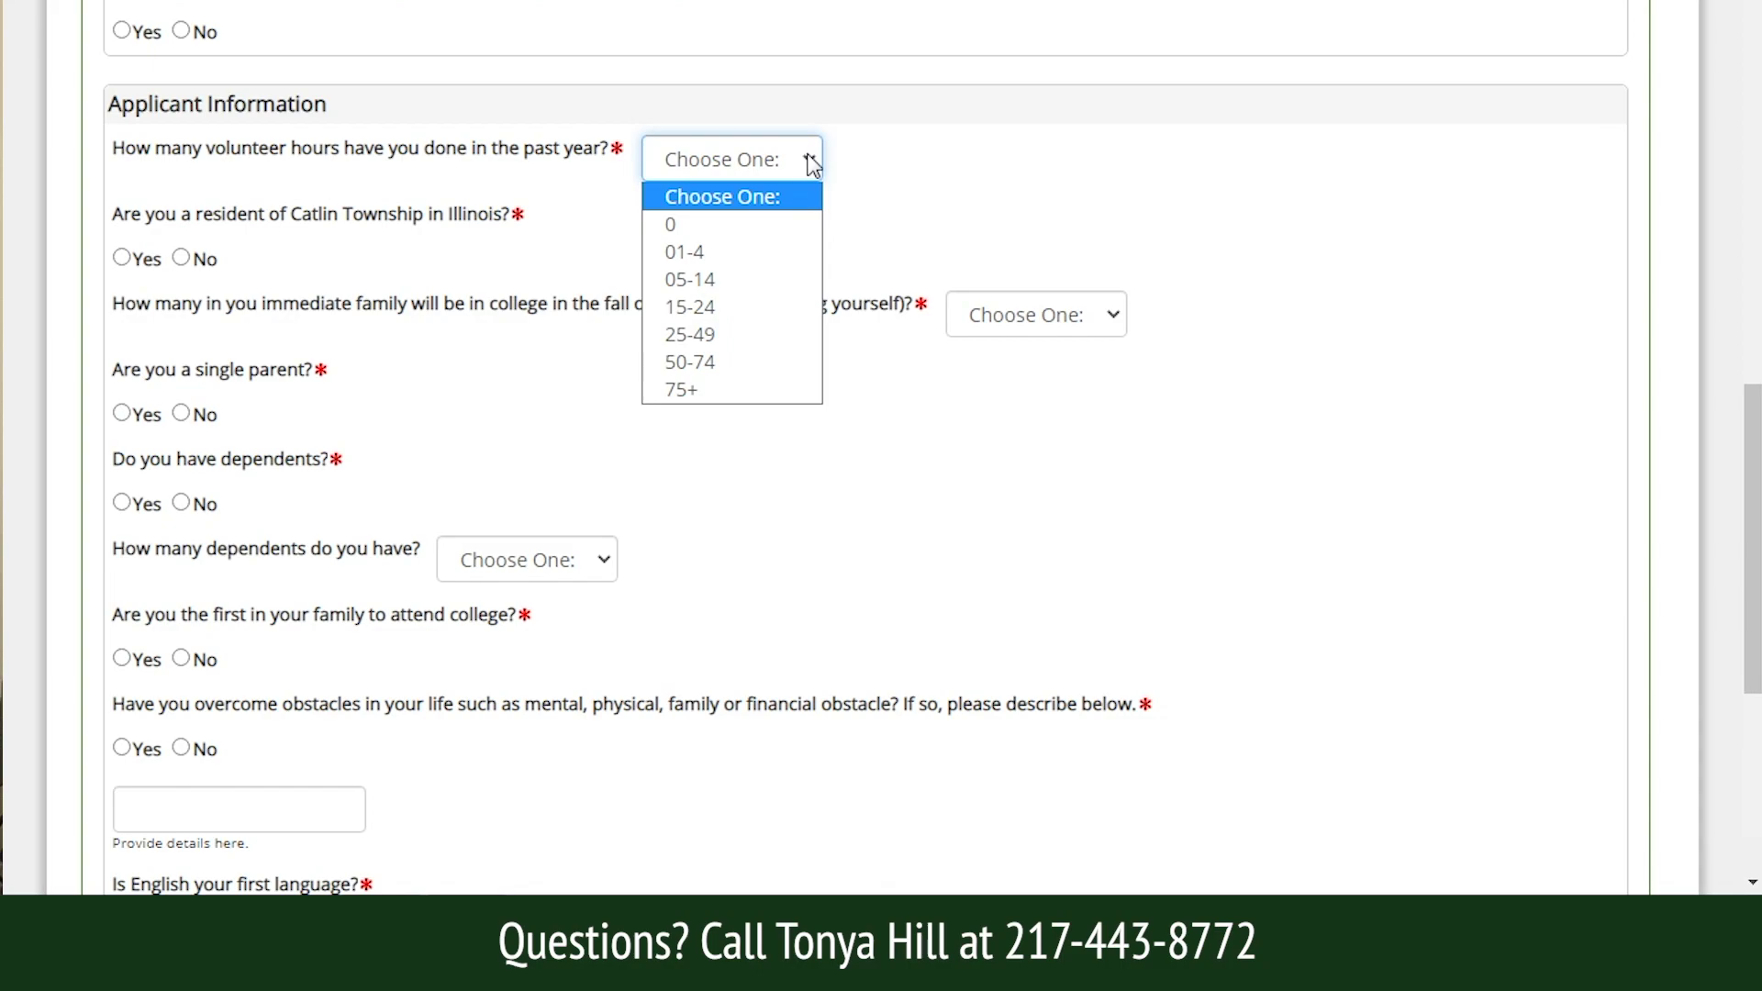
# Dismiss the volunteer-hours list unchanged and scroll to the bottom of page 1.
pyautogui.click(813, 164)
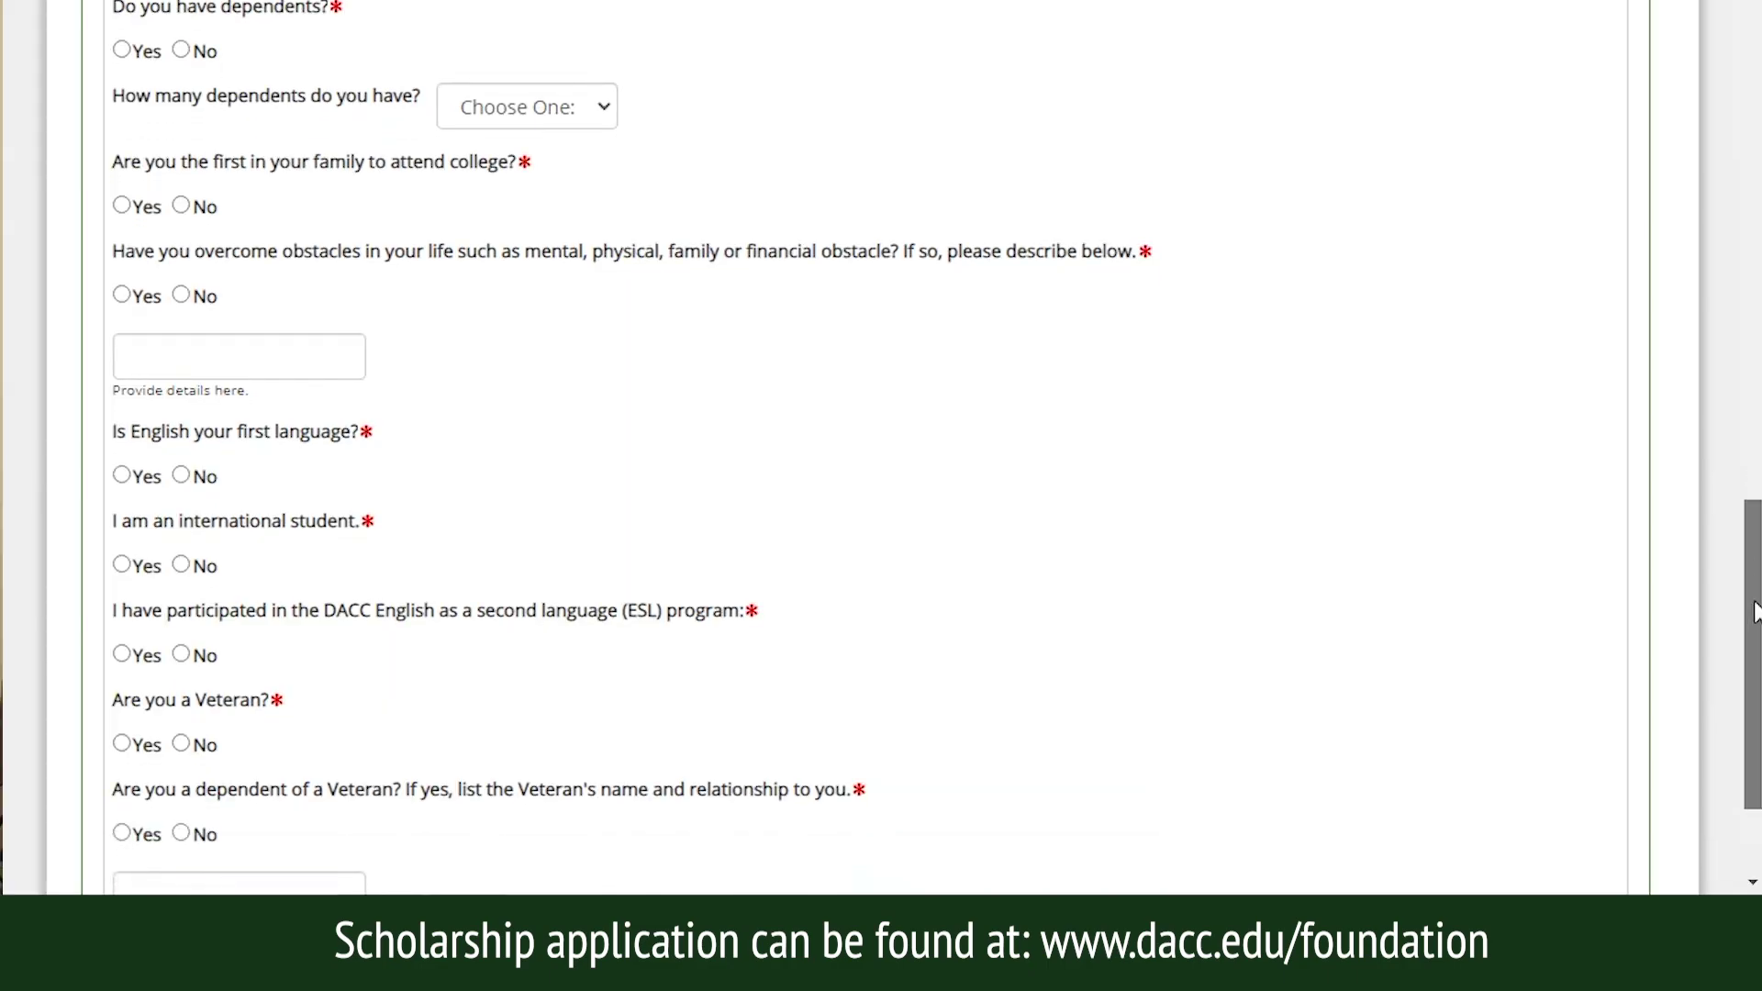
pyautogui.scroll(-3, 1755, 612)
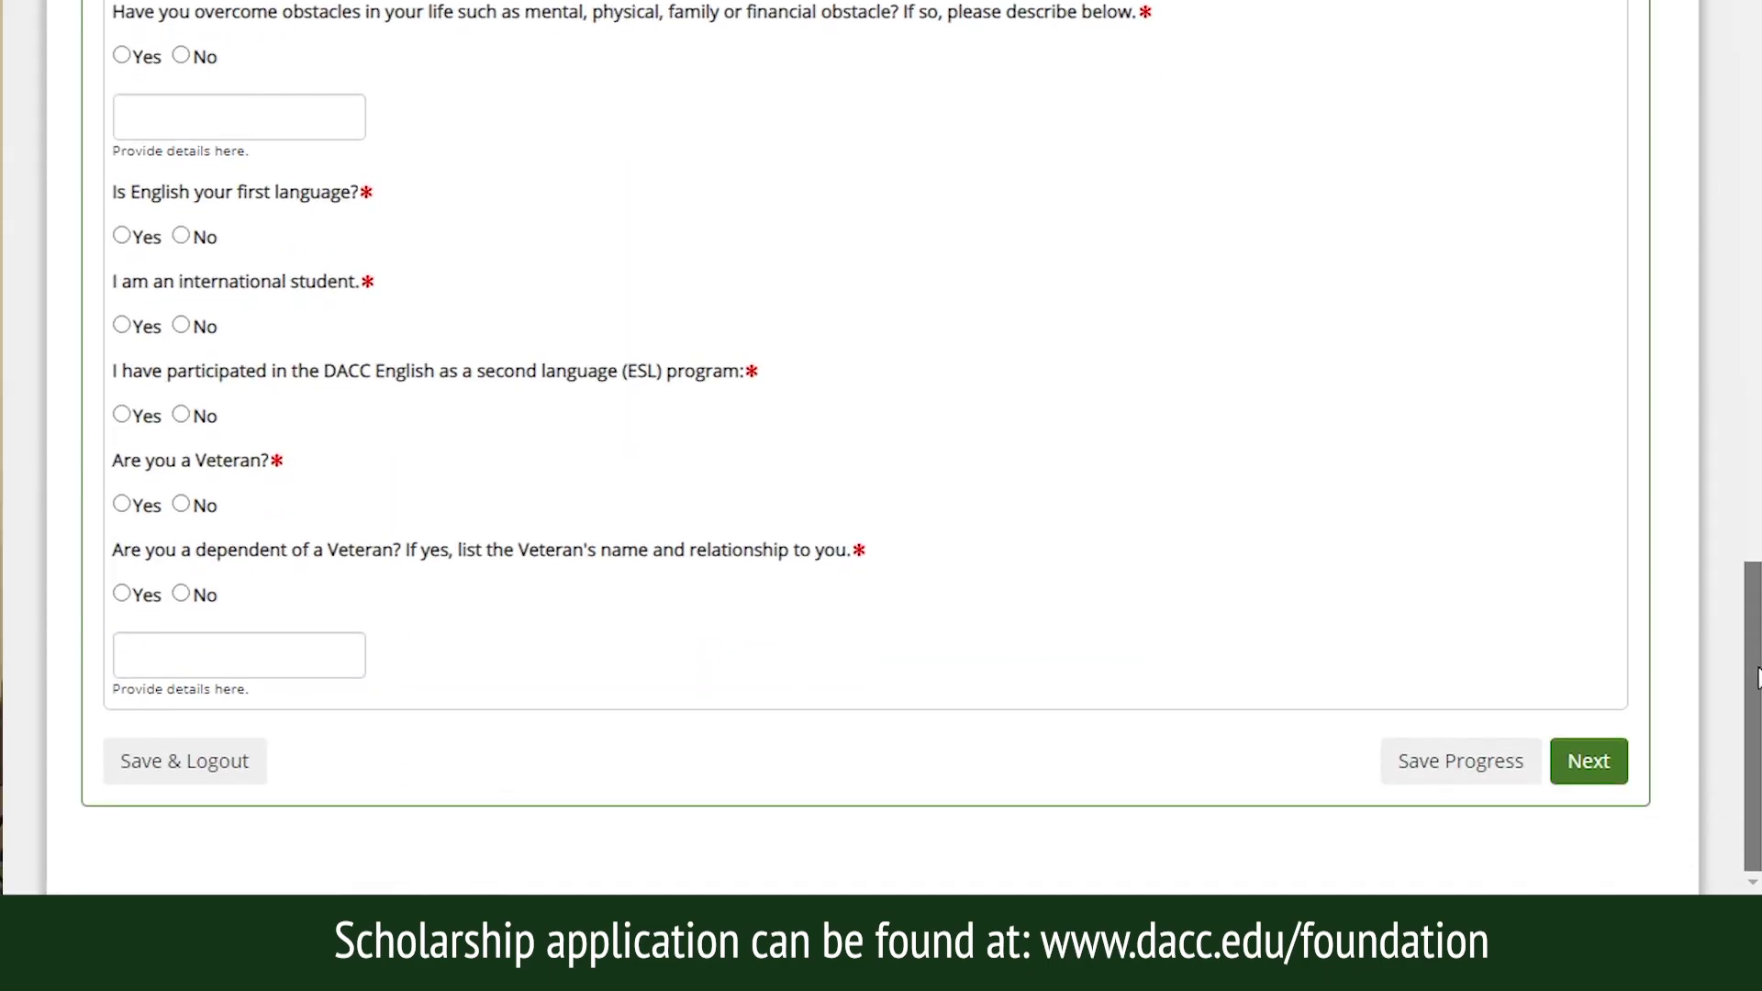
# Save page 1 and advance to page 2, Employment Information.
pyautogui.click(1586, 760)
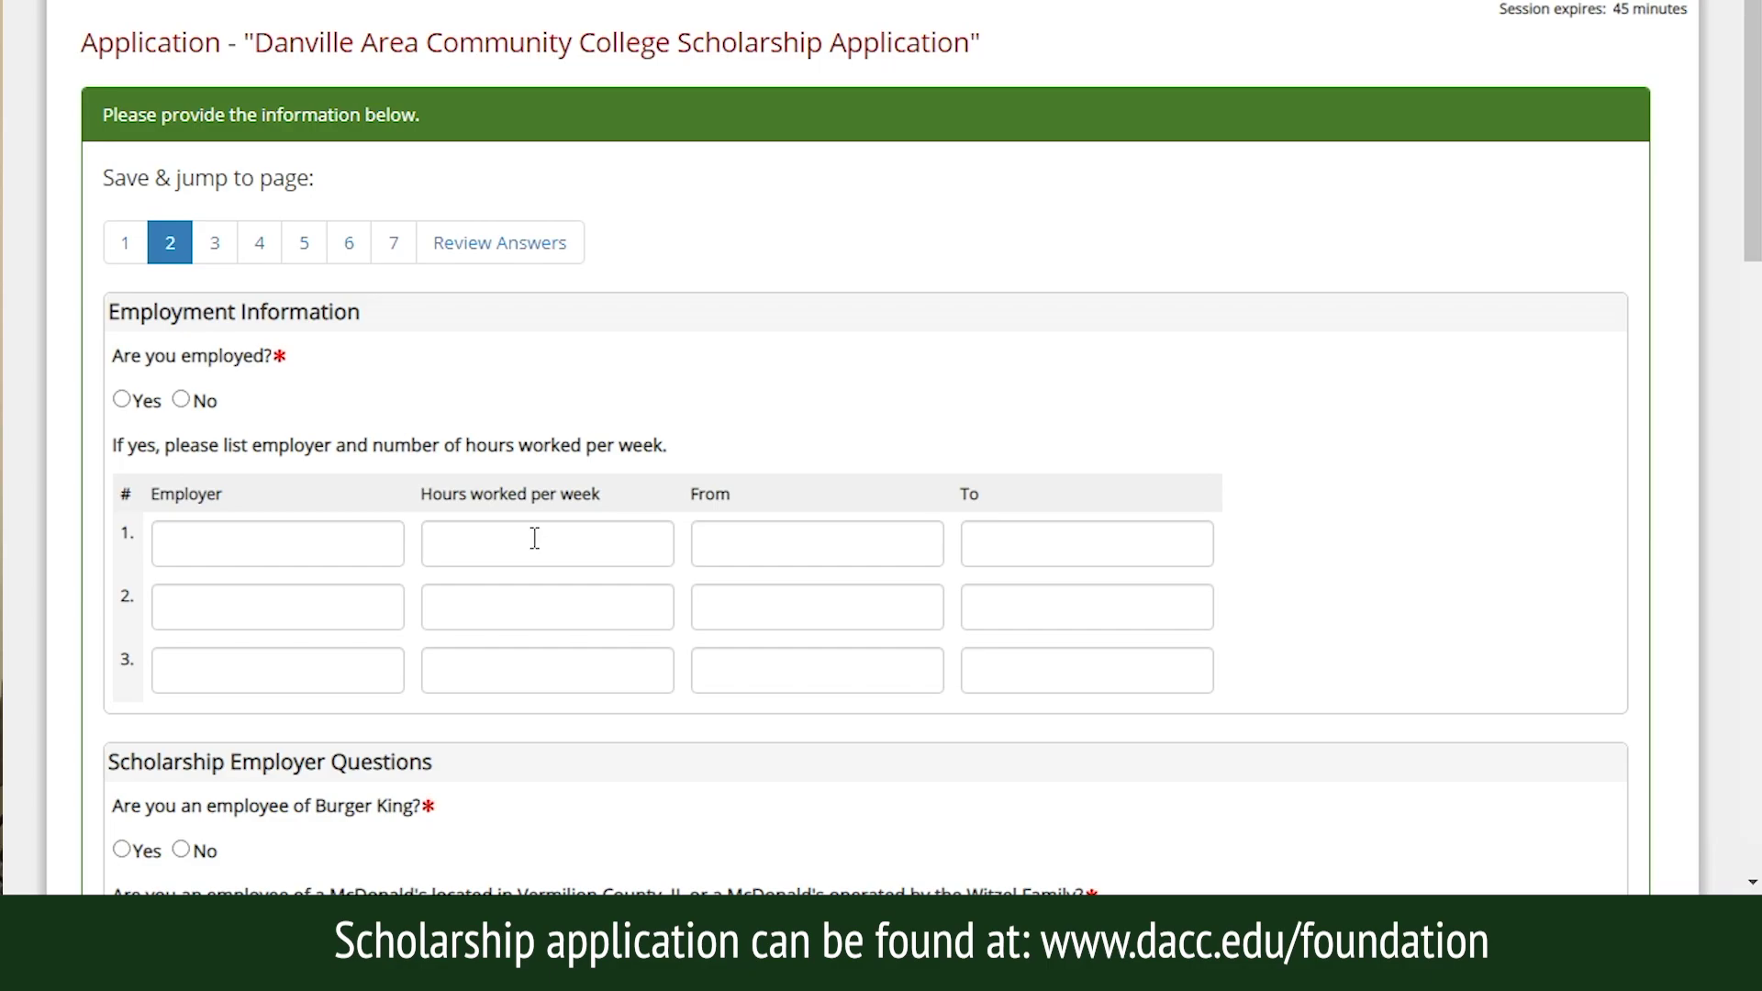
# Scroll through the page 2 employer questions, then save and advance to page 3.
pyautogui.moveTo(1755, 218); pyautogui.dragTo(1753, 589)
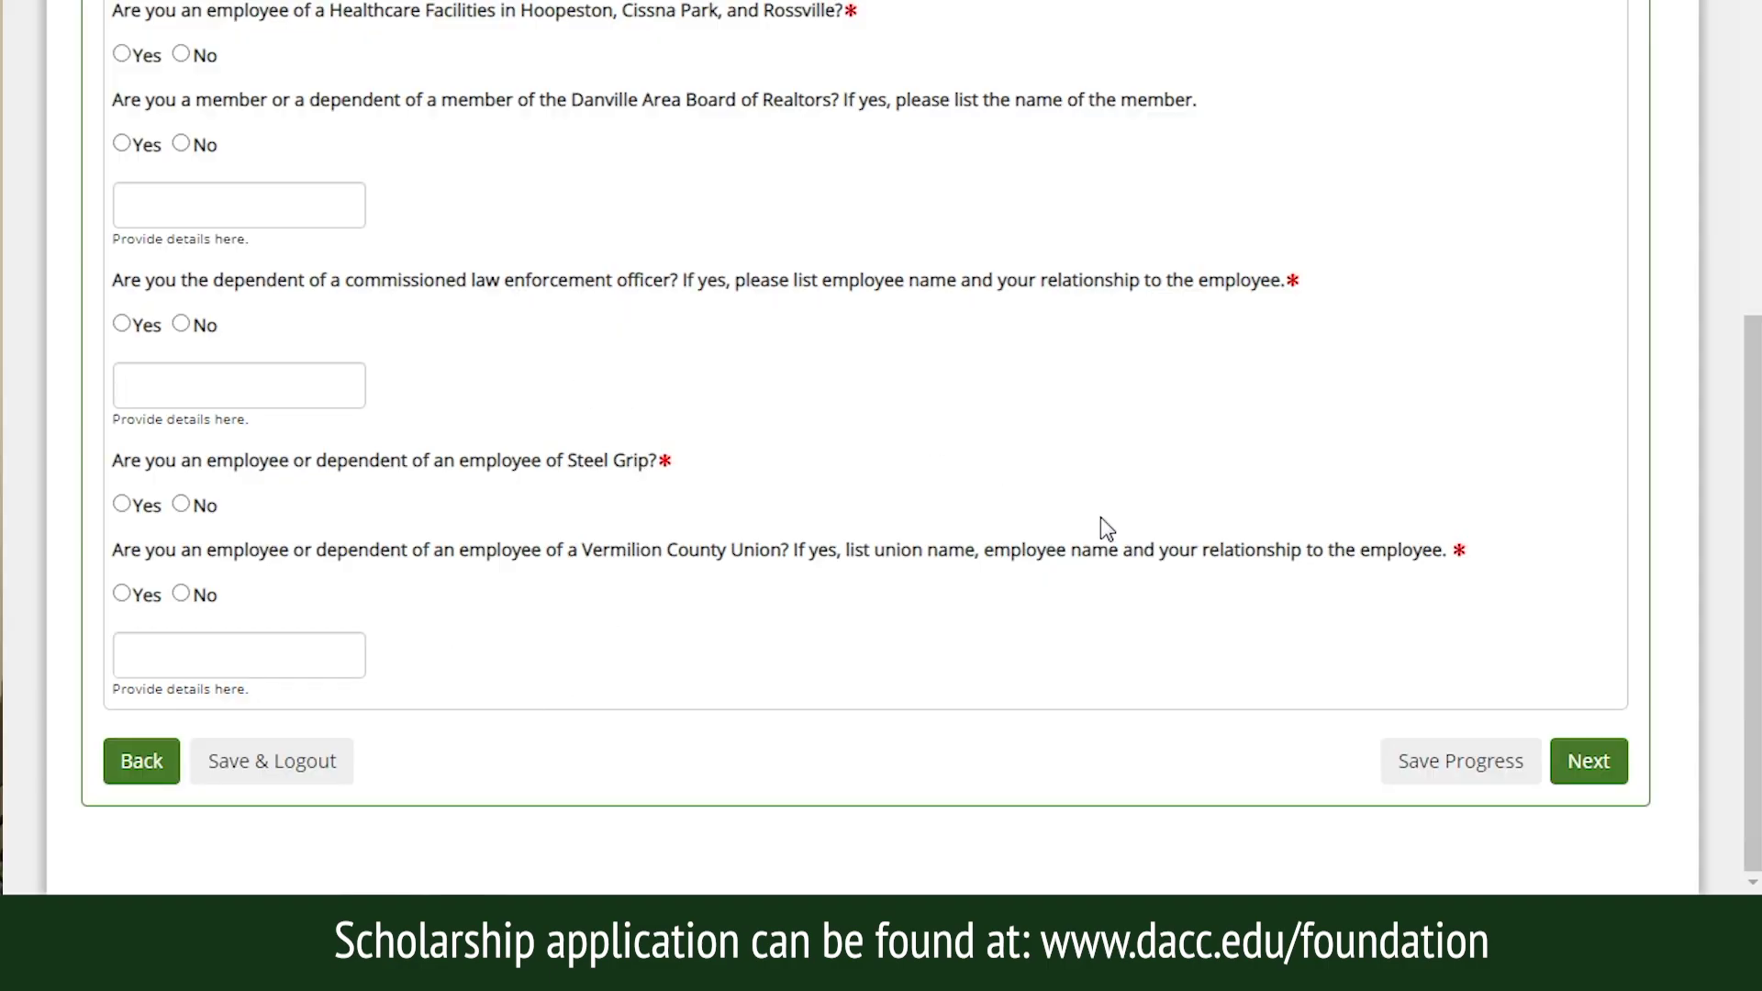
pyautogui.click(1584, 758)
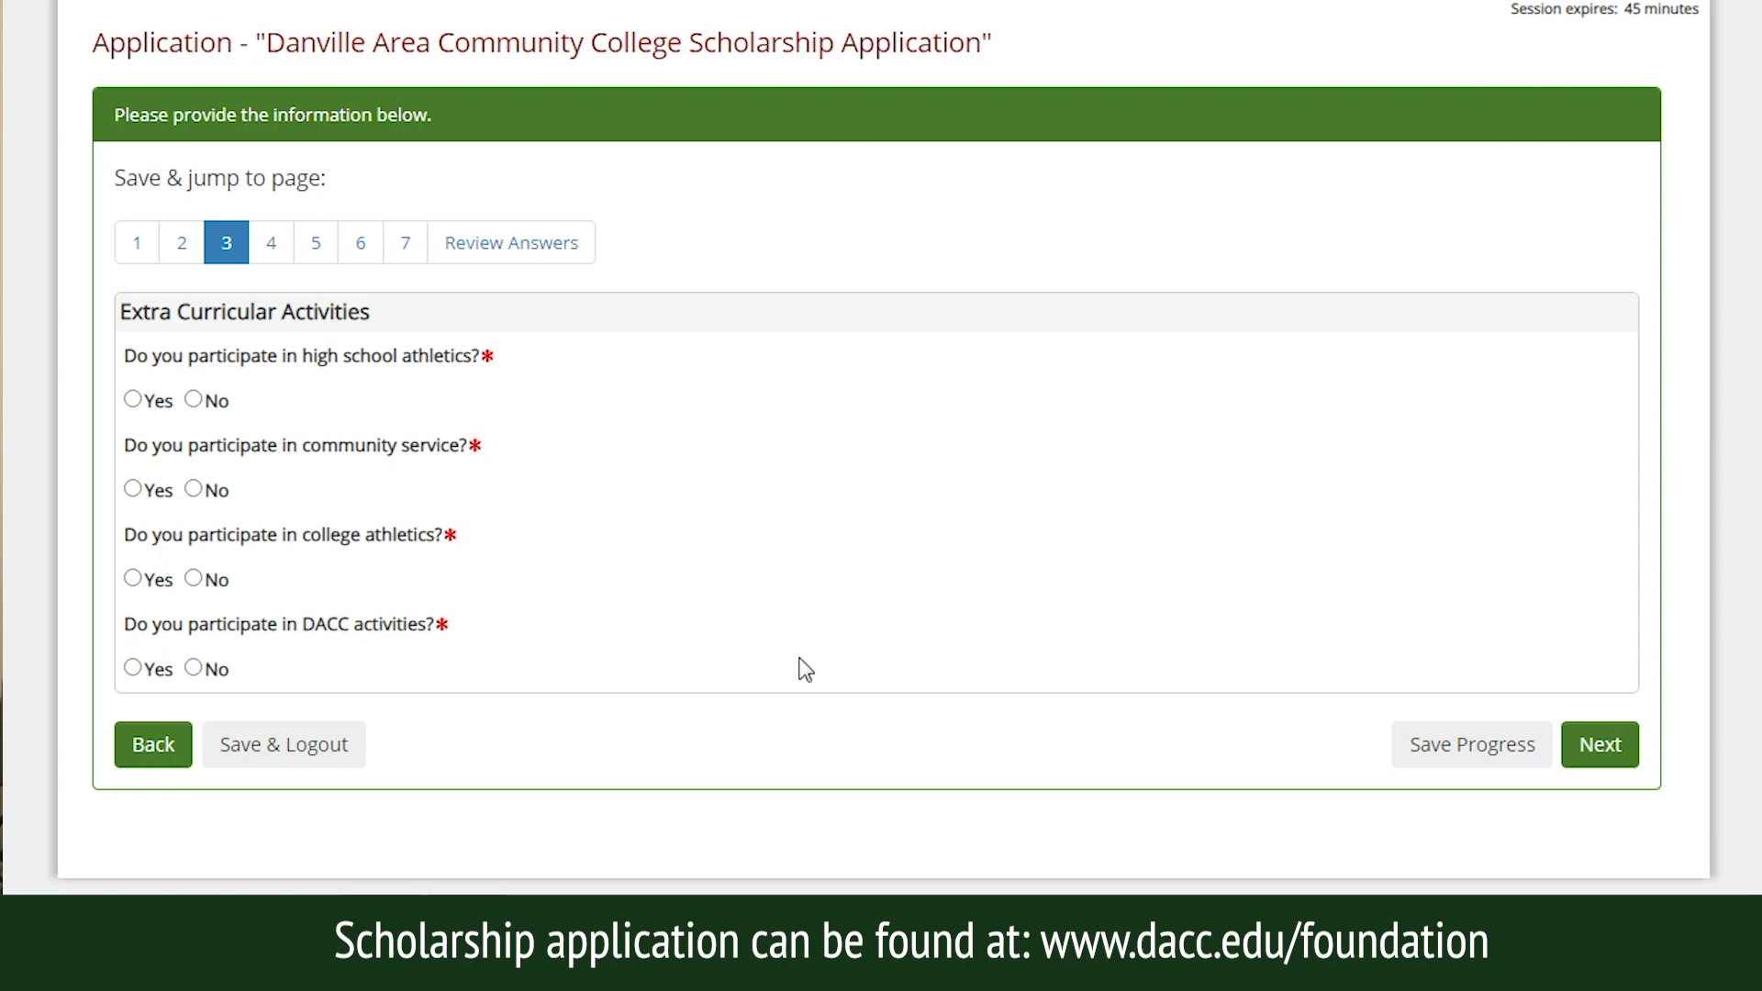
# Save page 3, then save page 4 (High School Athletics) to reach page 5, DACC Athletics.
pyautogui.click(1590, 750)
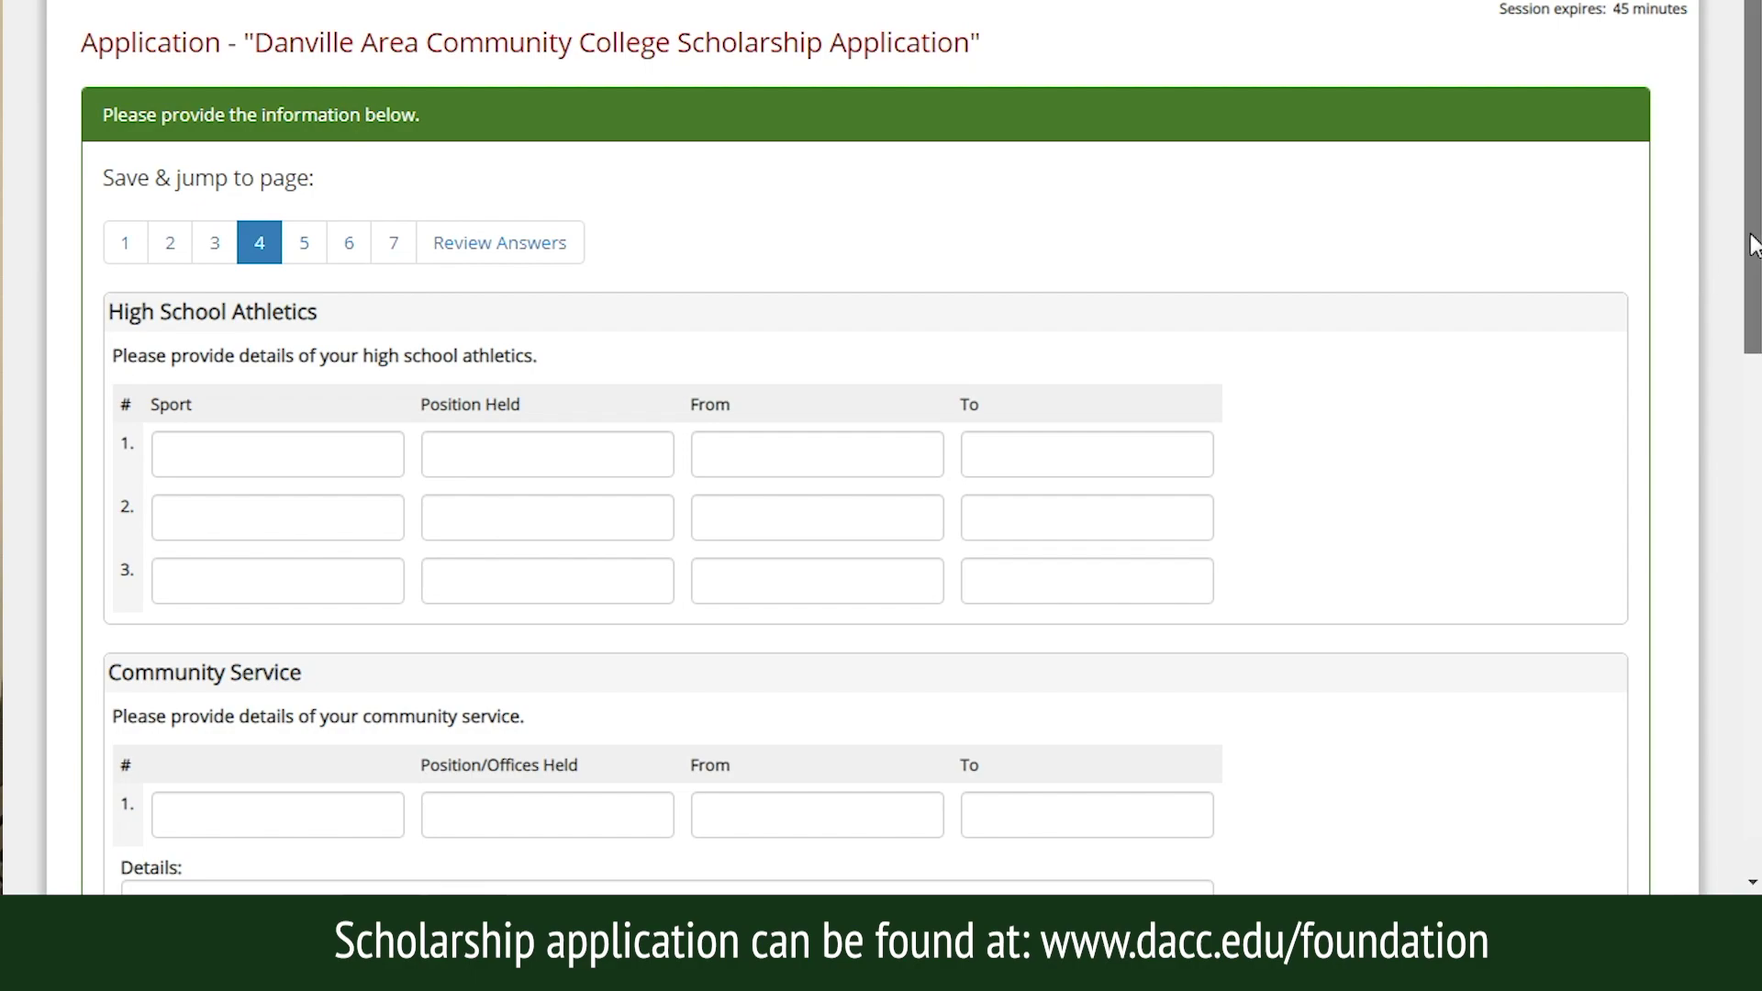
pyautogui.scroll(-2, 1748, 240)
pyautogui.scroll(-7, 881, 446)
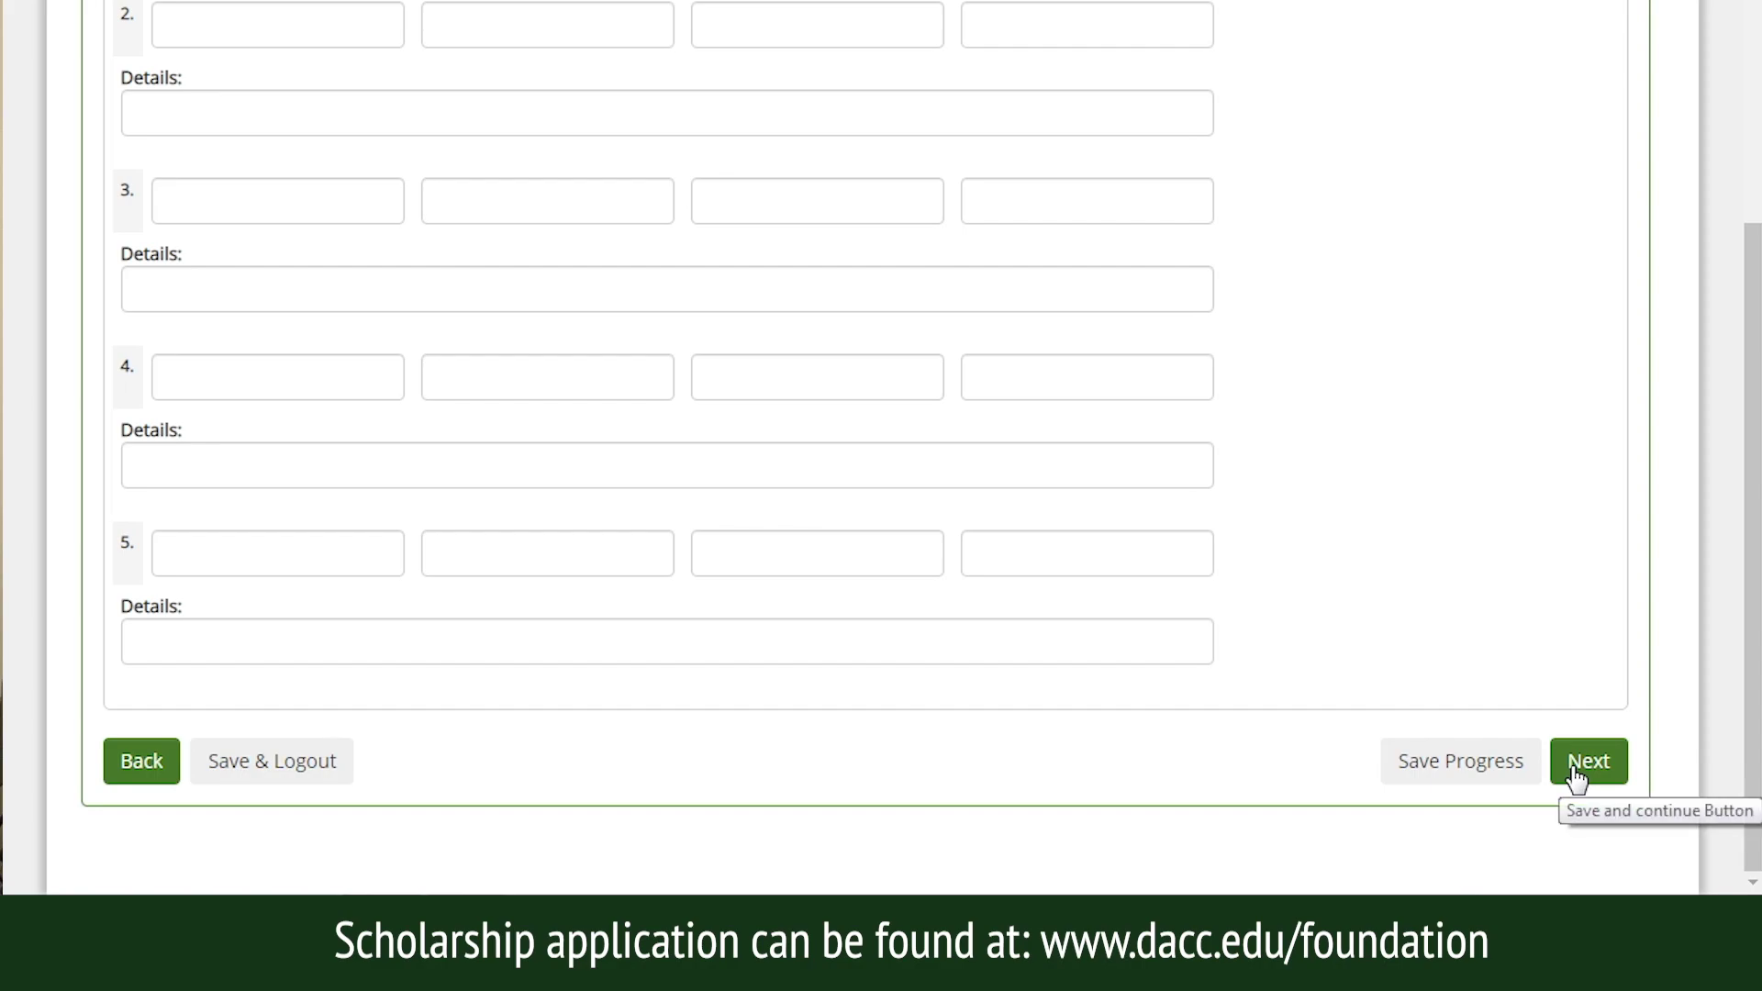
pyautogui.click(1576, 775)
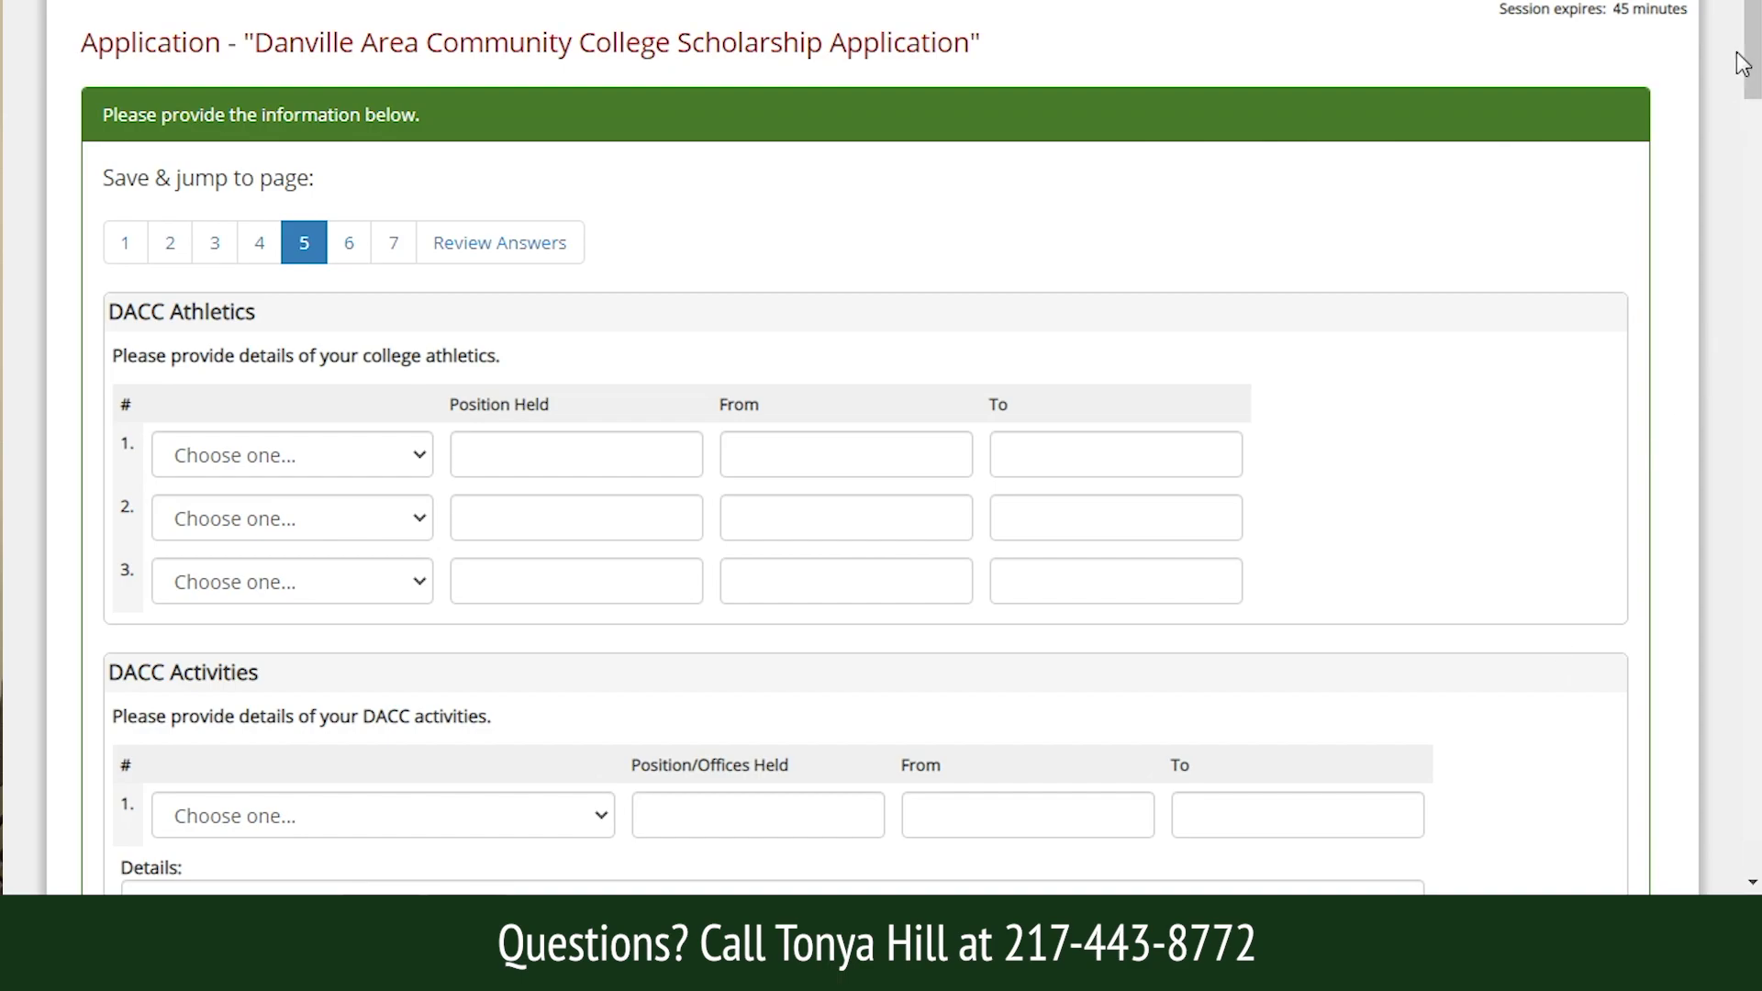
# Review page 5's activities and scholarship questions, save it, and view page 6's recommender fields.
pyautogui.scroll(-4, 1748, 64)
pyautogui.scroll(-12, 881, 458)
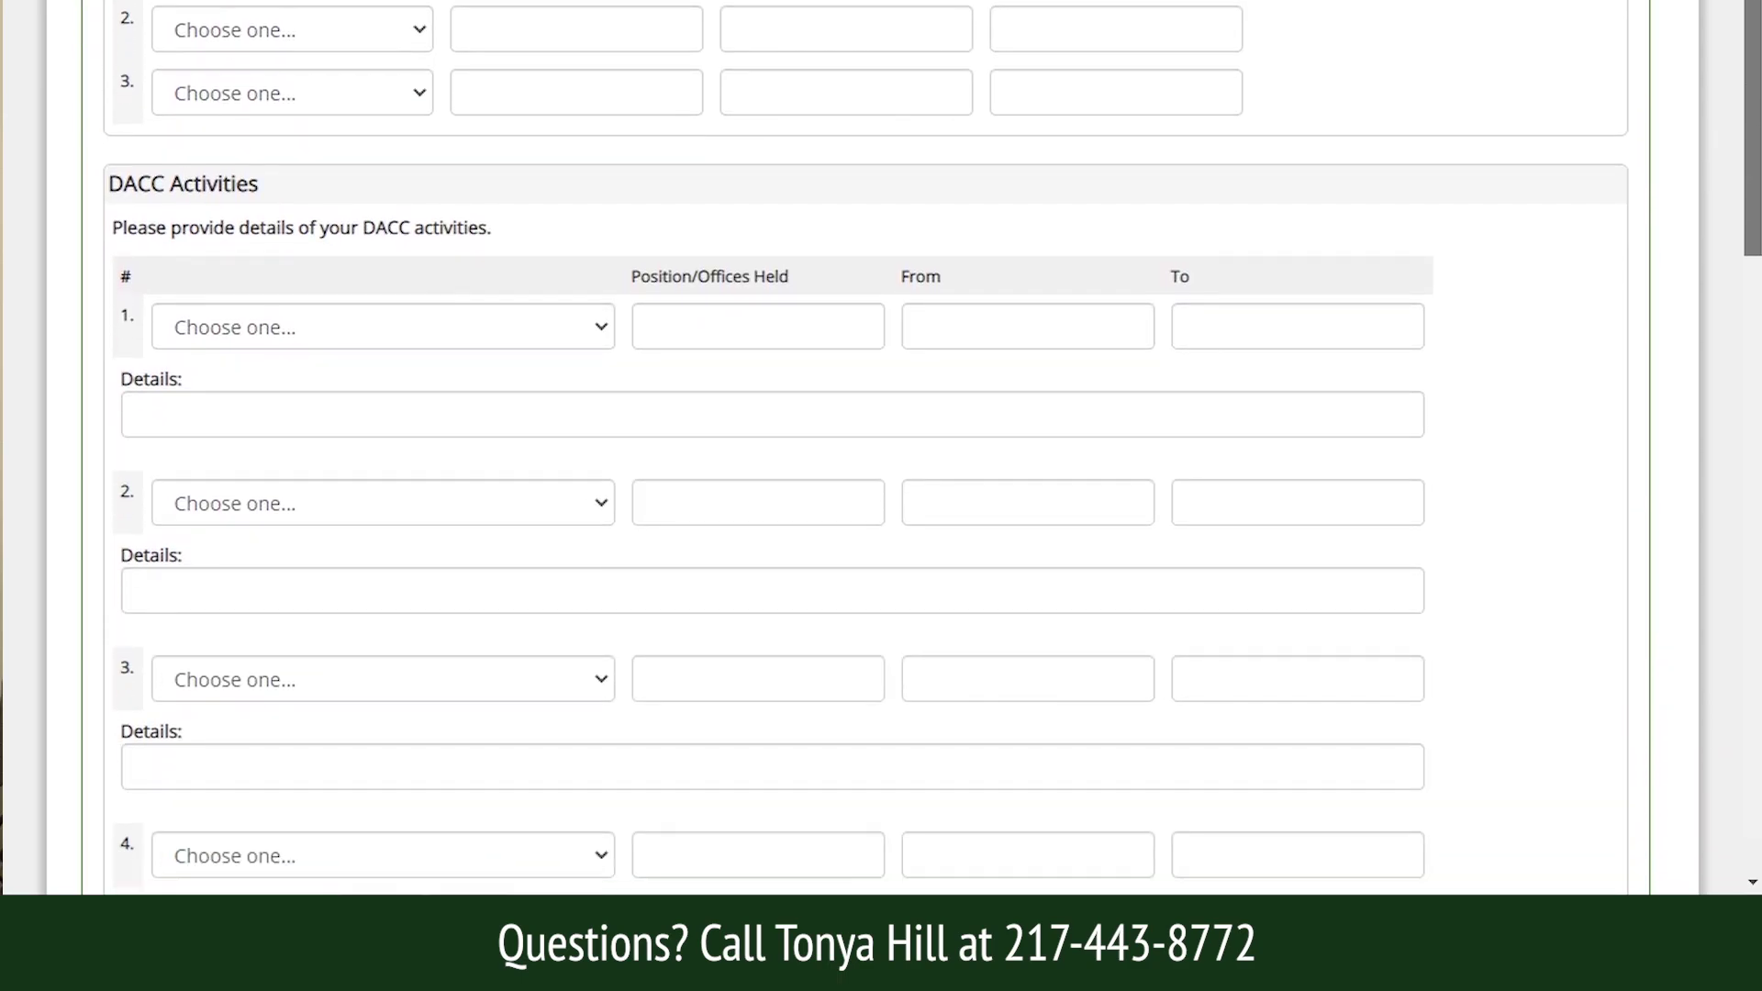
pyautogui.scroll(-4, 1649, 500)
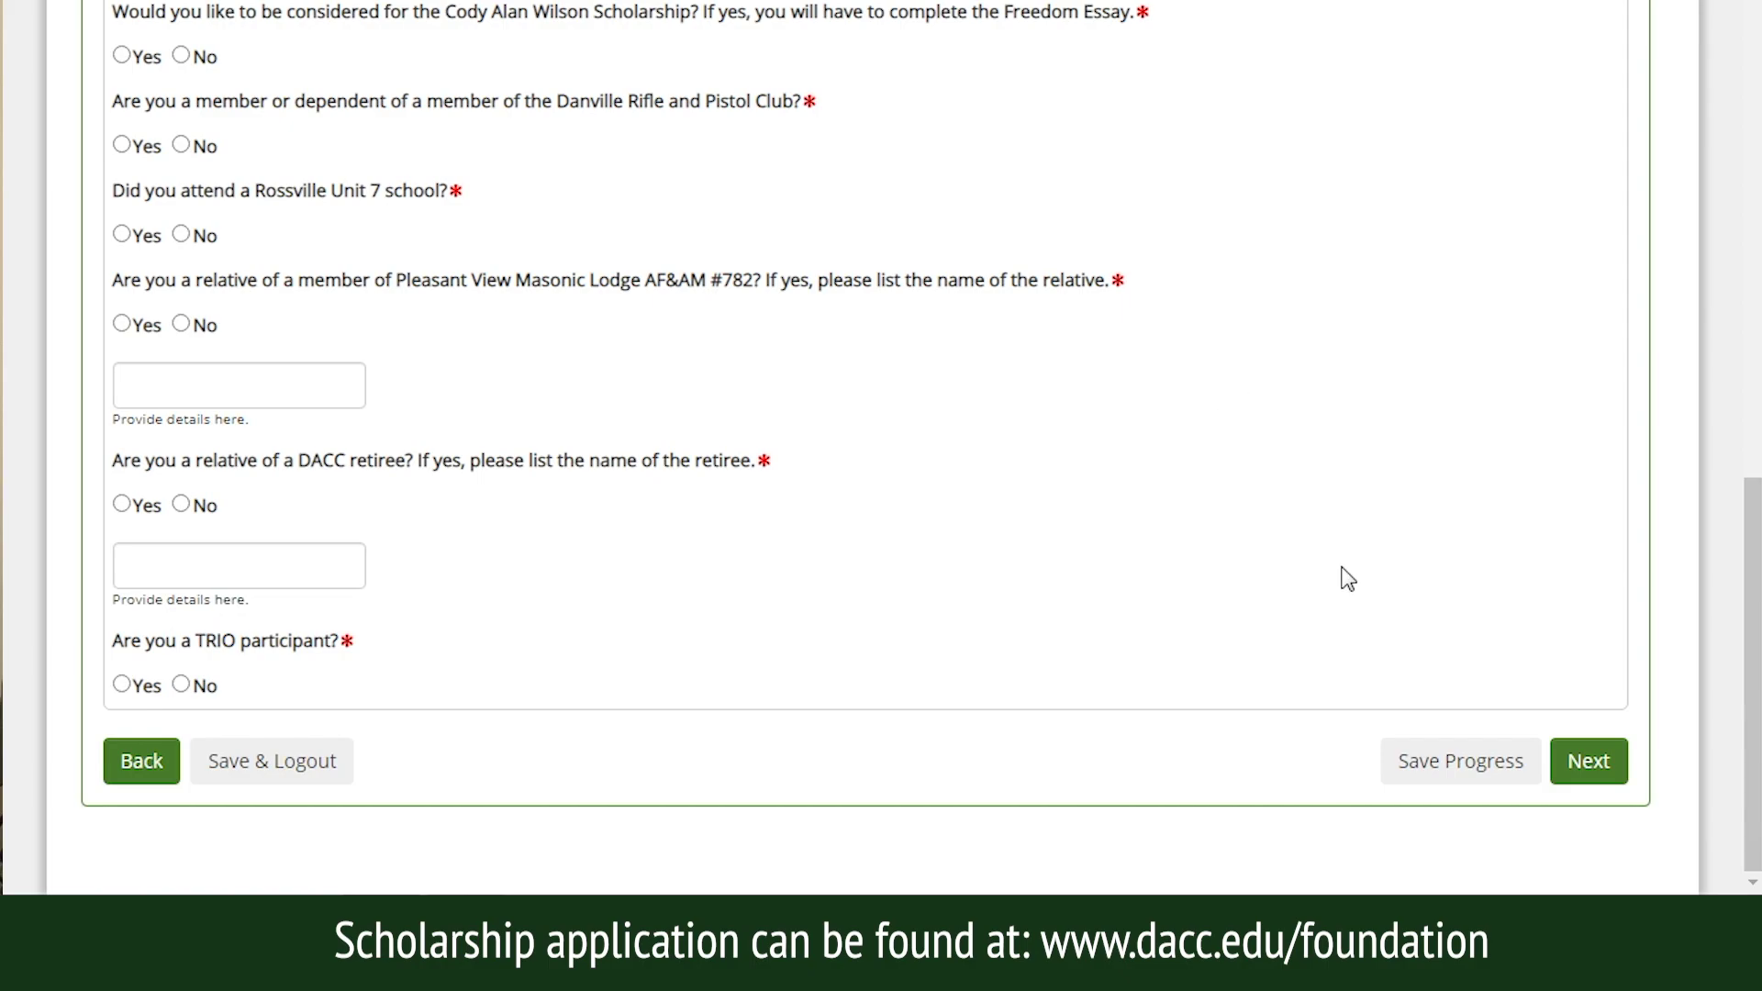
pyautogui.click(1597, 758)
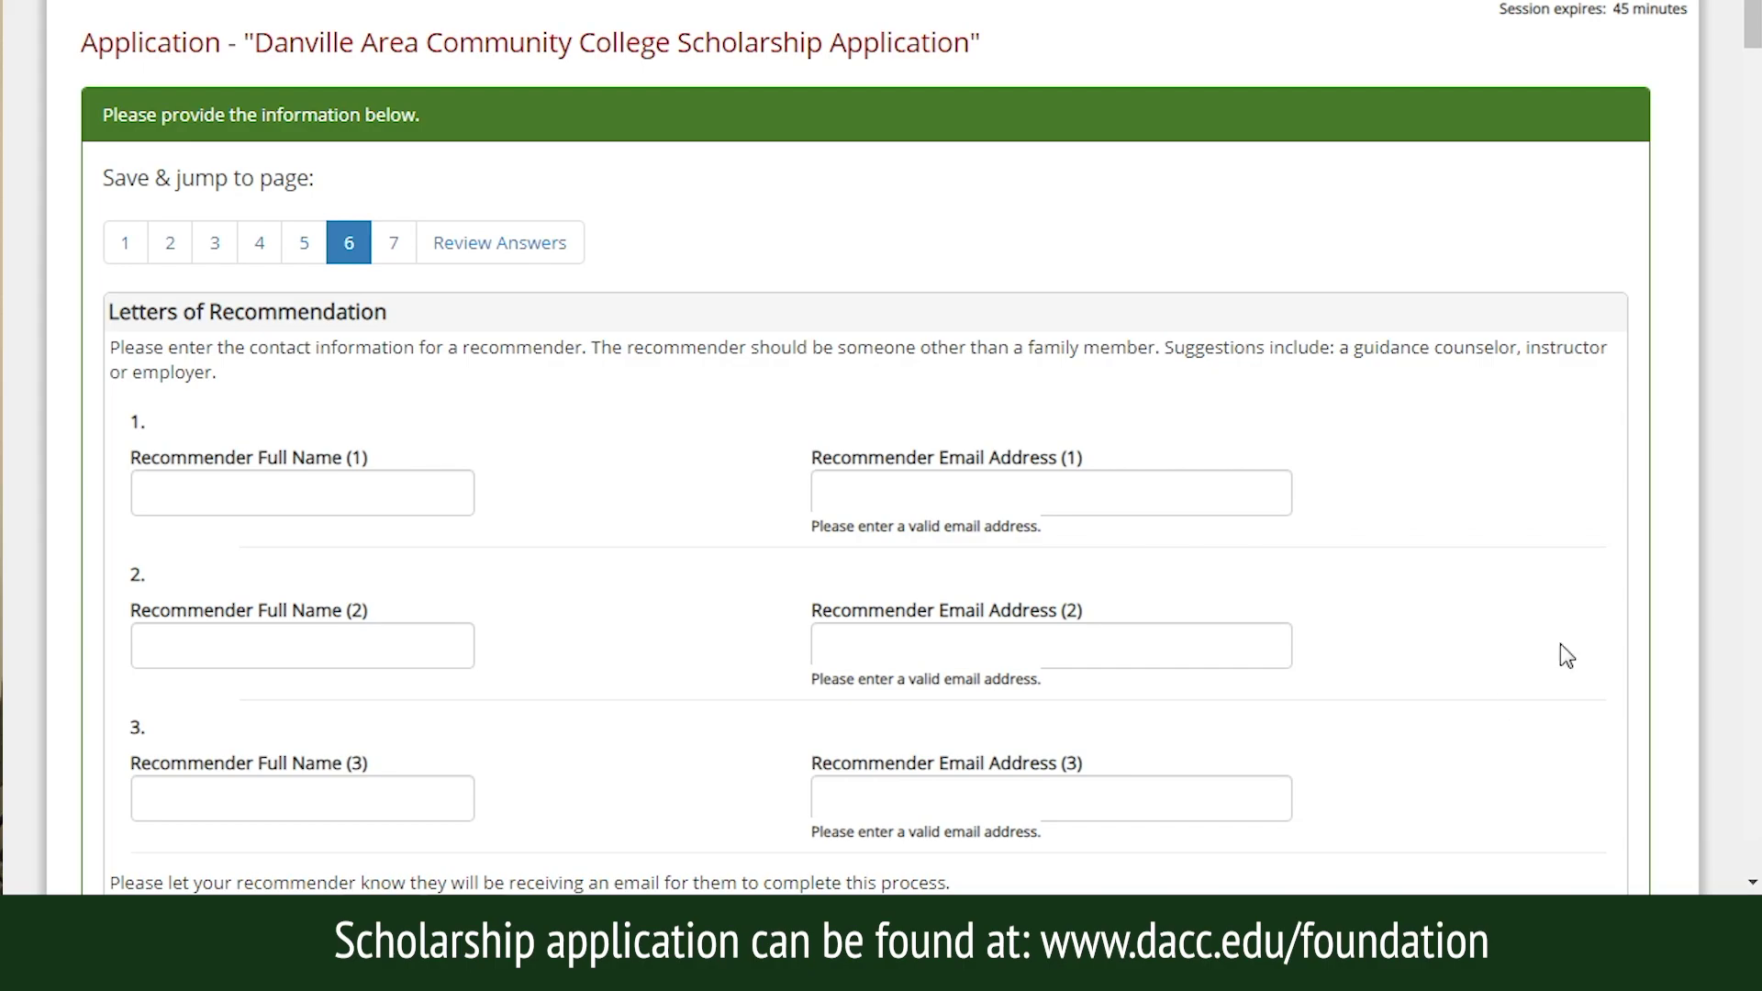
pyautogui.scroll(-4, 1753, 9)
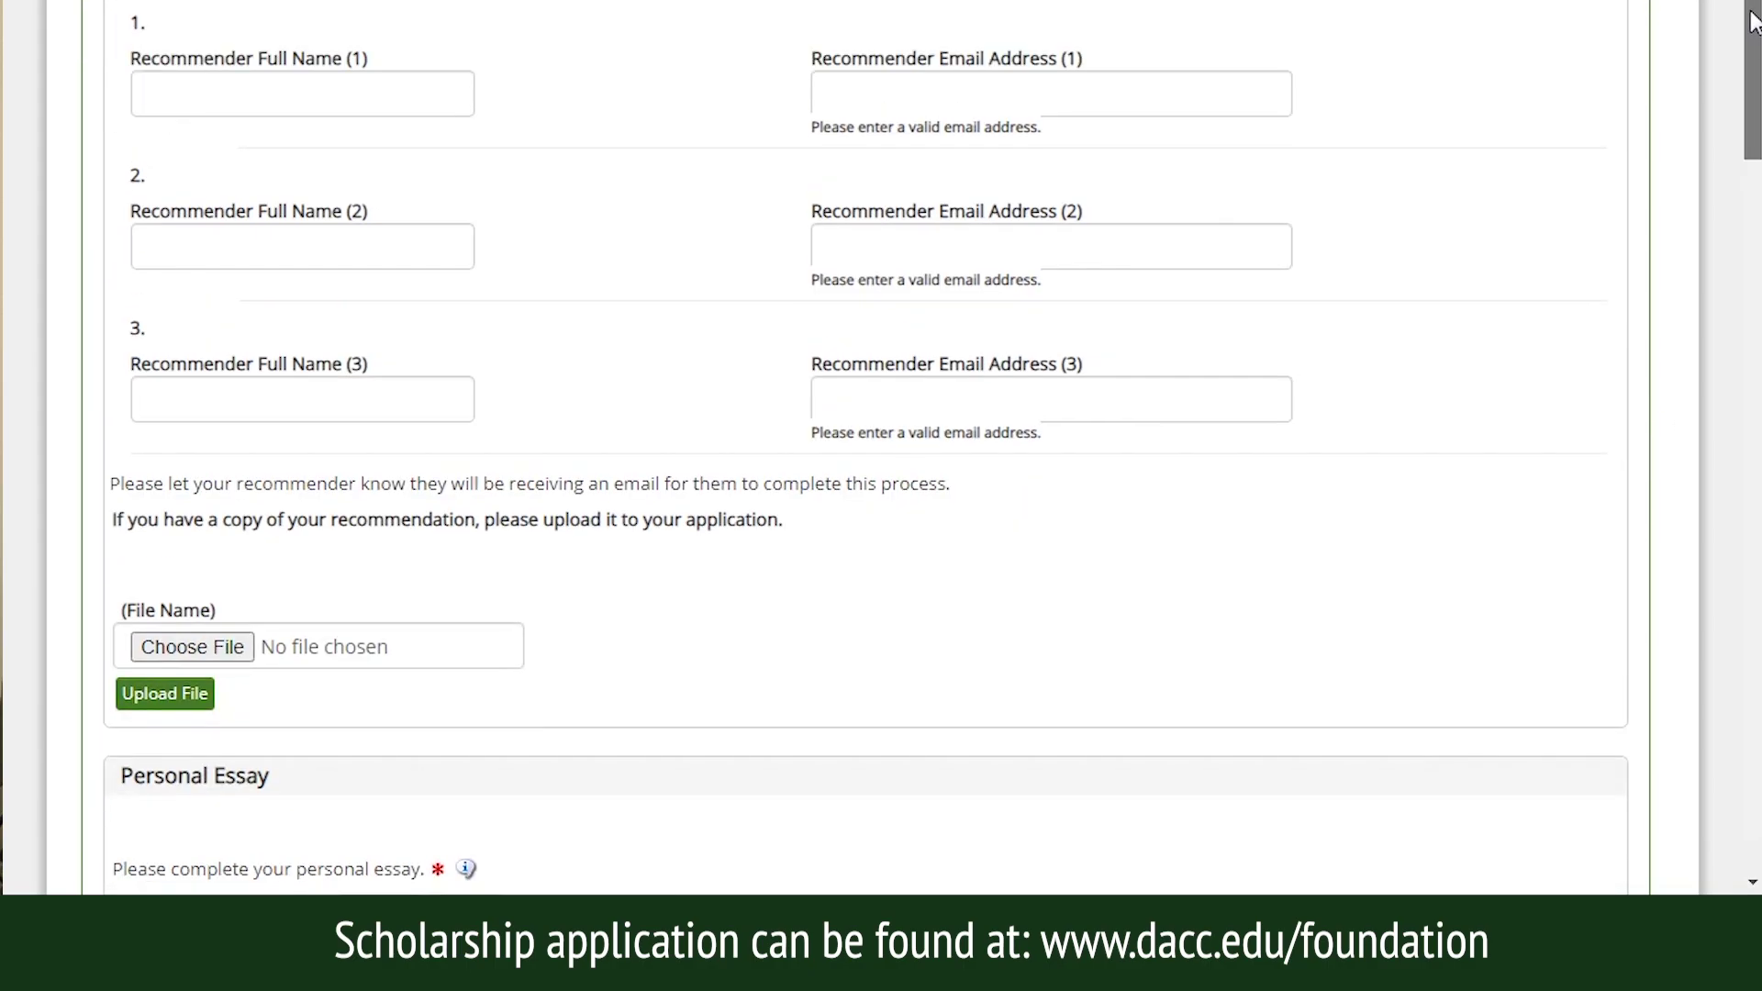